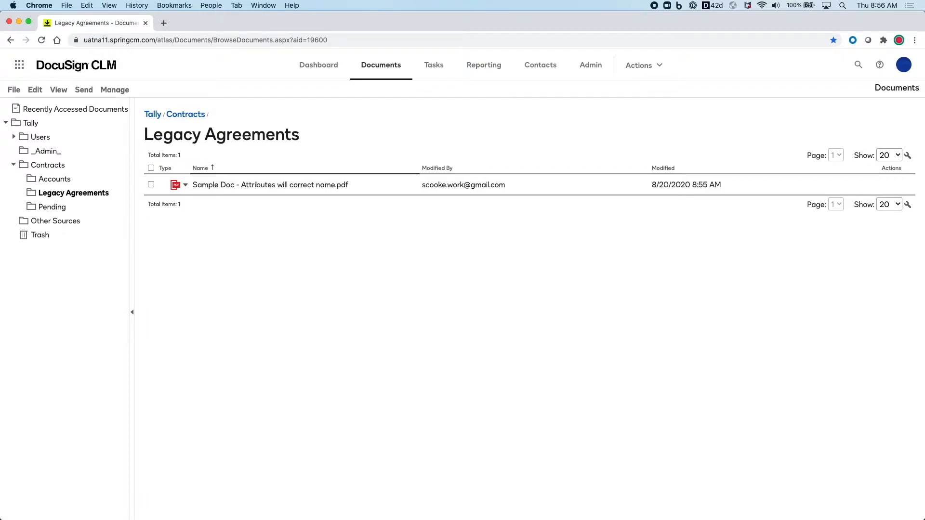
- Create a new attribute group in the account administration and name it "Agreement Info"
{"action": "left_click", "coordinate": [590, 70]}
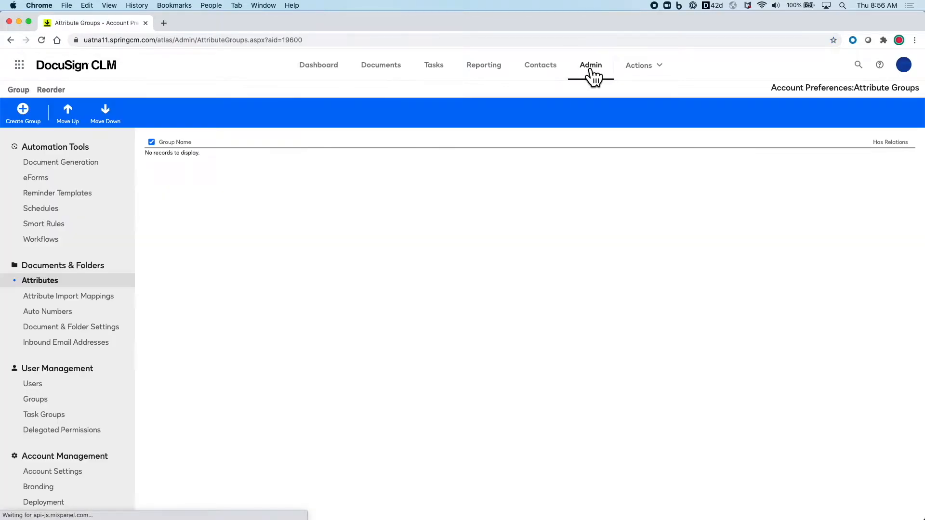
{"action": "left_click", "coordinate": [17, 112]}
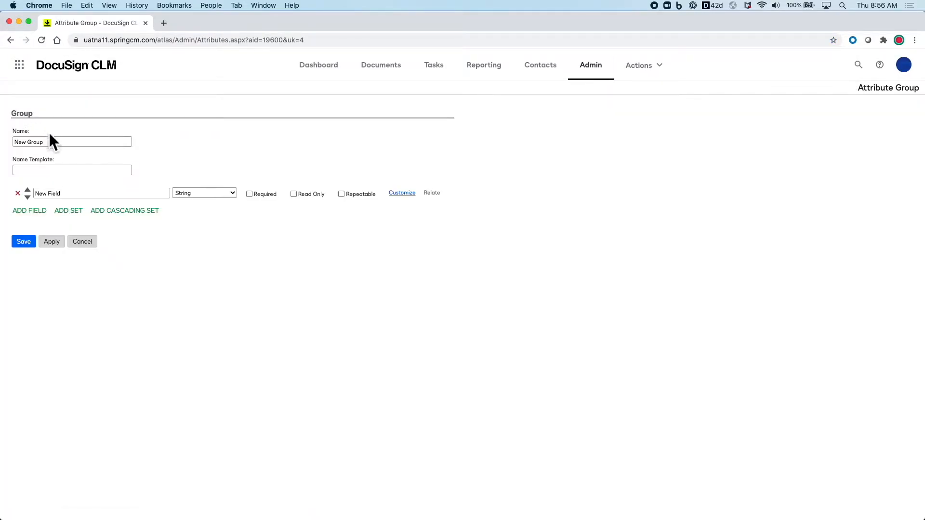
{"action": "triple_click", "coordinate": [55, 146]}
{"action": "type", "text": "Agreement Info"}
- Make the first field a drop-down named "Agreement Type" with the values MSA, NDA, SOW, Amendment, CoC and Other
{"action": "triple_click", "coordinate": [78, 195]}
{"action": "type", "text": "Agreement Type"}
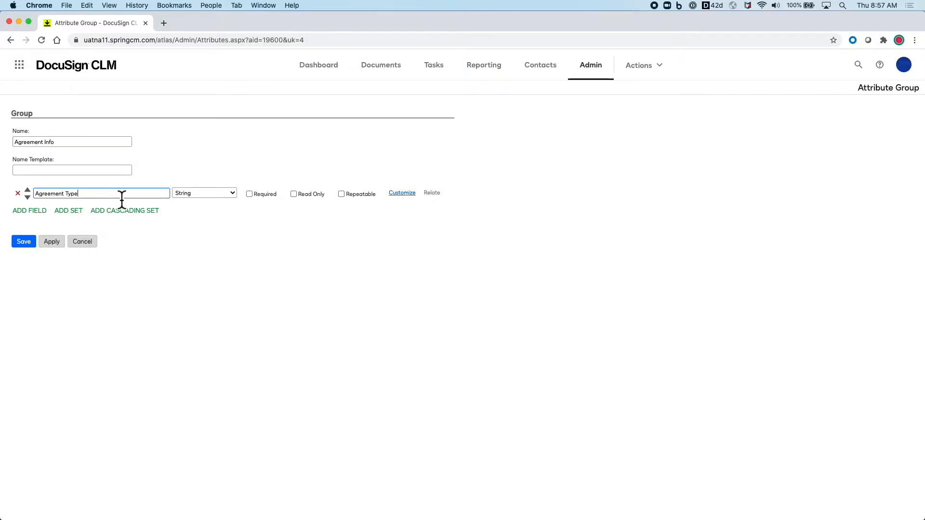
{"action": "left_click", "coordinate": [208, 193]}
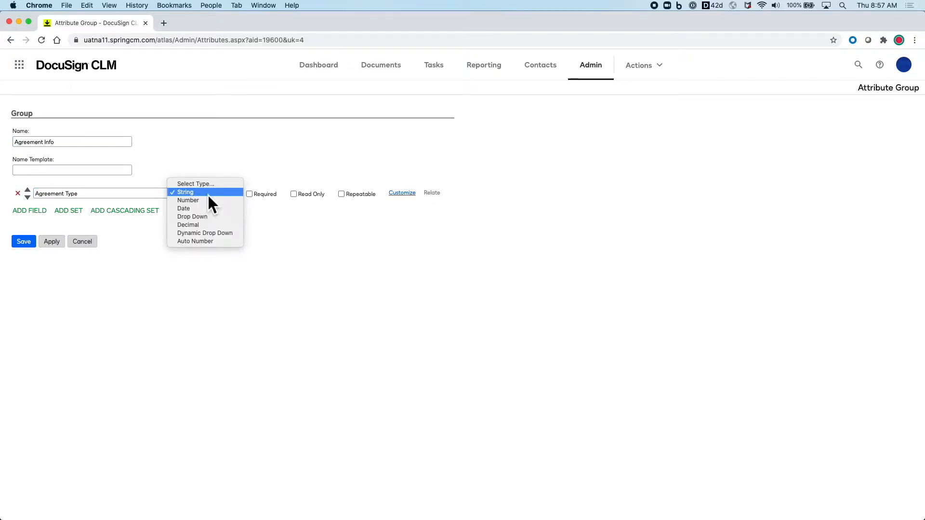
{"action": "left_click", "coordinate": [212, 217]}
{"action": "left_click", "coordinate": [149, 225]}
{"action": "type", "text": "MSA"}
{"action": "key", "text": "Return"}
{"action": "type", "text": "NDA"}
{"action": "key", "text": "Return"}
{"action": "type", "text": "SOW"}
{"action": "key", "text": "Return"}
{"action": "type", "text": "Amendment"}
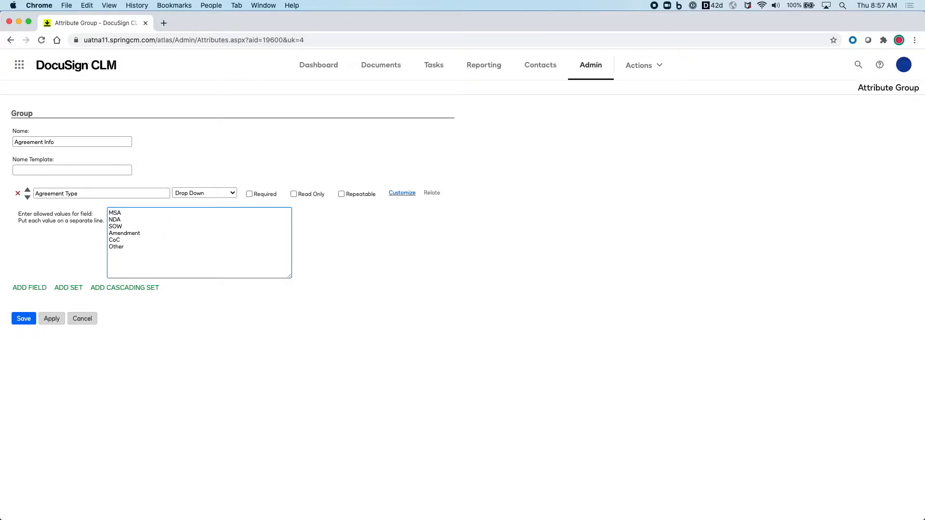
- Add a second field to the group, a string named "Entity Name"
{"action": "left_click", "coordinate": [31, 288]}
{"action": "left_click", "coordinate": [58, 213]}
{"action": "key", "text": "BackSpace"}
{"action": "key", "text": "BackSpace"}
{"action": "key", "text": "BackSpace"}
{"action": "key", "text": "BackSpace"}
{"action": "key", "text": "BackSpace"}
{"action": "key", "text": "BackSpace"}
{"action": "key", "text": "BackSpace"}
{"action": "key", "text": "BackSpace"}
{"action": "key", "text": "BackSpace"}
{"action": "type", "text": "Entity Name"}
- Add a third field named "Expiration Date" and set its type to Date
{"action": "left_click", "coordinate": [34, 232]}
{"action": "left_click", "coordinate": [66, 235]}
{"action": "key", "text": "BackSpace"}
{"action": "key", "text": "BackSpace"}
{"action": "key", "text": "BackSpace"}
{"action": "key", "text": "BackSpace"}
{"action": "key", "text": "BackSpace"}
{"action": "key", "text": "BackSpace"}
{"action": "key", "text": "BackSpace"}
{"action": "key", "text": "BackSpace"}
{"action": "key", "text": "BackSpace"}
{"action": "type", "text": "Expiration D"}
{"action": "left_click", "coordinate": [192, 235]}
{"action": "left_click", "coordinate": [218, 243]}
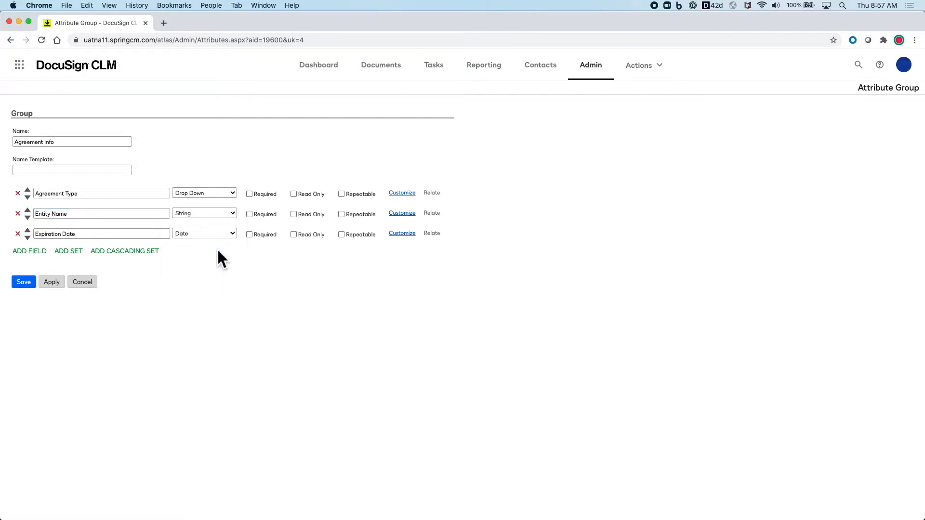
- Make Agreement Type and Entity Name required, set the name template to "[[Agreement Type]] for [[Entity Name]]", and apply the group's settings
{"action": "left_click_drag", "start_coordinate": [99, 196], "coordinate": [34, 198]}
{"action": "key", "text": "super+c"}
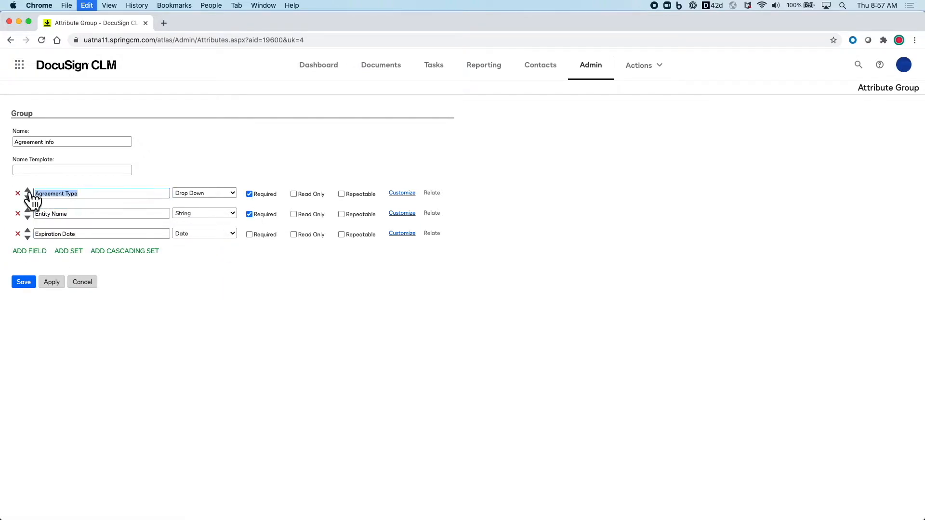
{"action": "left_click", "coordinate": [32, 172]}
{"action": "left_click", "coordinate": [68, 194]}
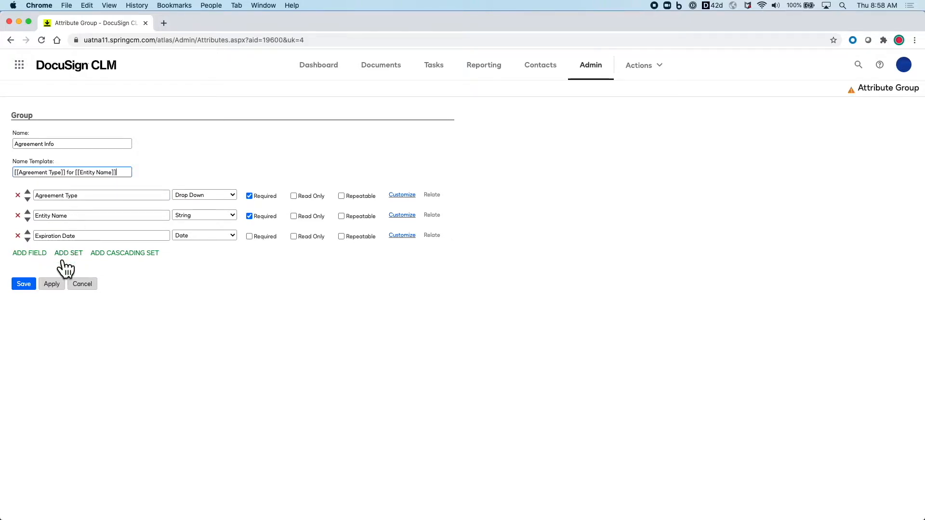
{"action": "left_click", "coordinate": [53, 283]}
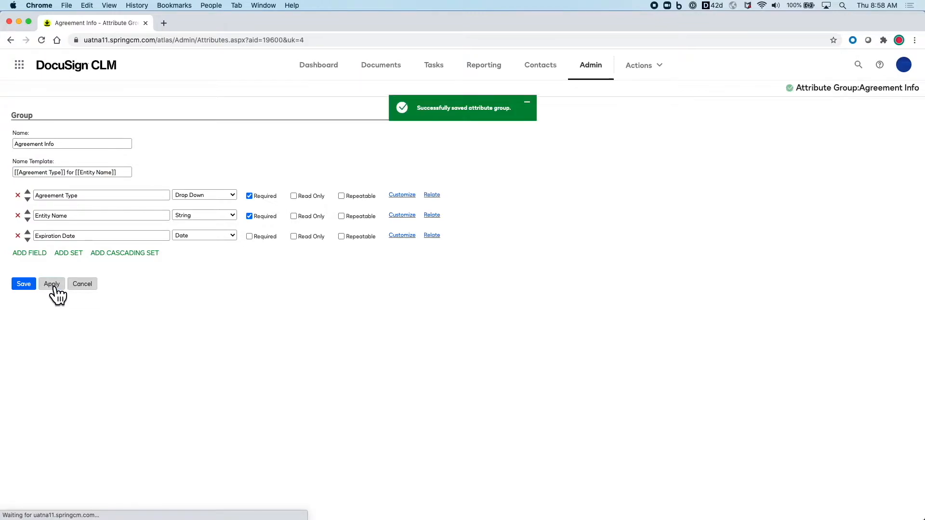
- Relate the Entity Name field to the Agreement Info group and save the attribute group
{"action": "left_click", "coordinate": [432, 216]}
{"action": "left_click", "coordinate": [449, 231]}
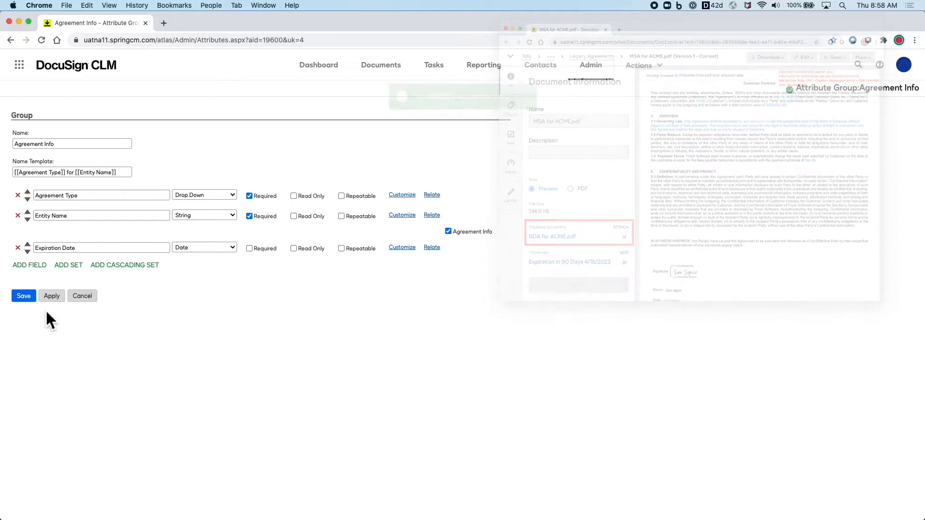
{"action": "left_click", "coordinate": [21, 298]}
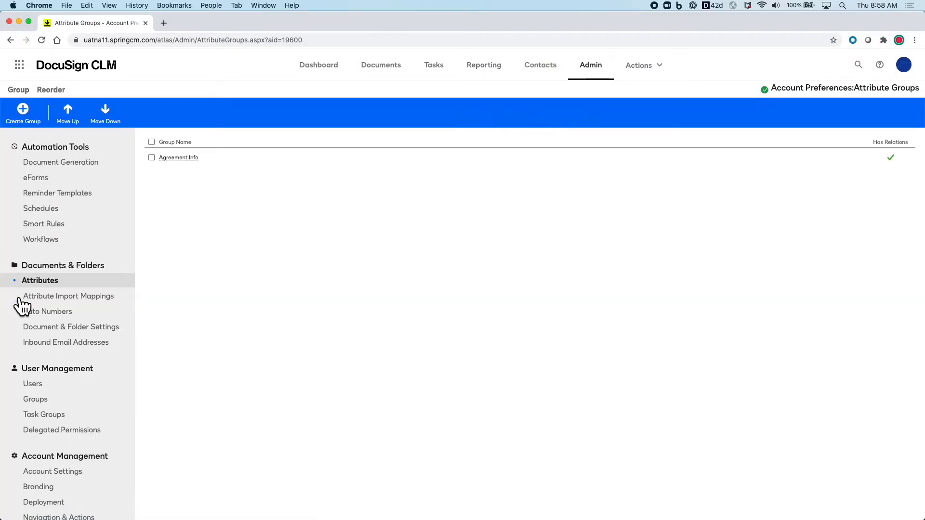
- Add a reminder template with both its template name and reminder name set to "Expiration In 90 Days"
{"action": "left_click", "coordinate": [64, 225]}
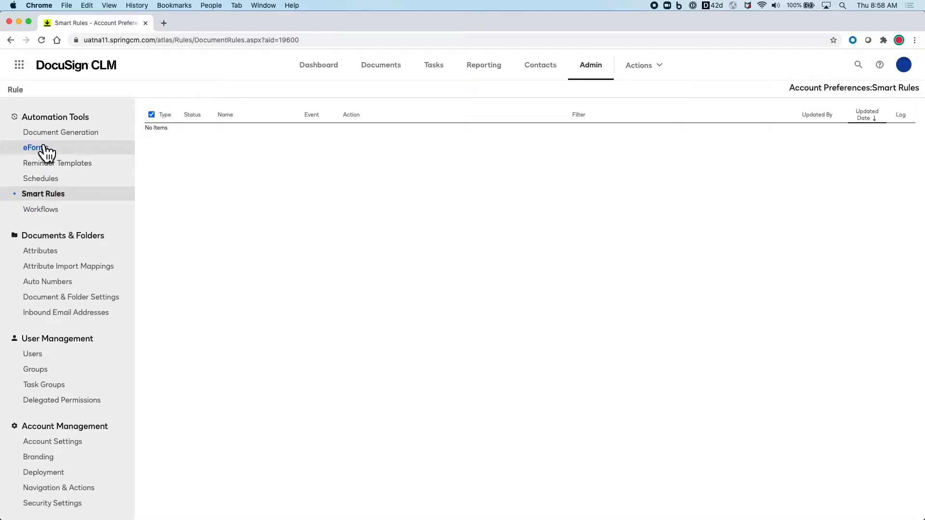
{"action": "left_click", "coordinate": [80, 163]}
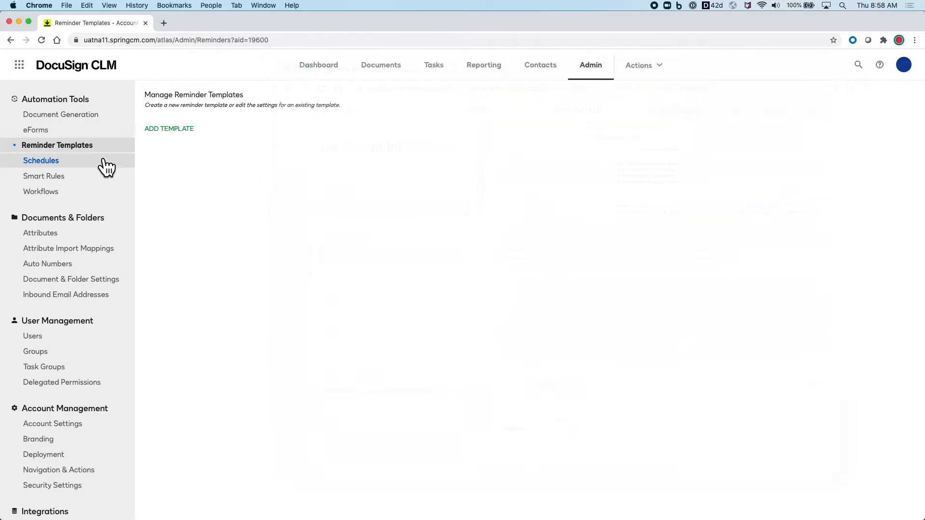
{"action": "left_click", "coordinate": [181, 130]}
{"action": "type", "text": "Expiration In 90 Days"}
{"action": "key", "text": "super+a"}
{"action": "key", "text": "super+c"}
{"action": "left_click", "coordinate": [336, 186]}
{"action": "key", "text": "super+v"}
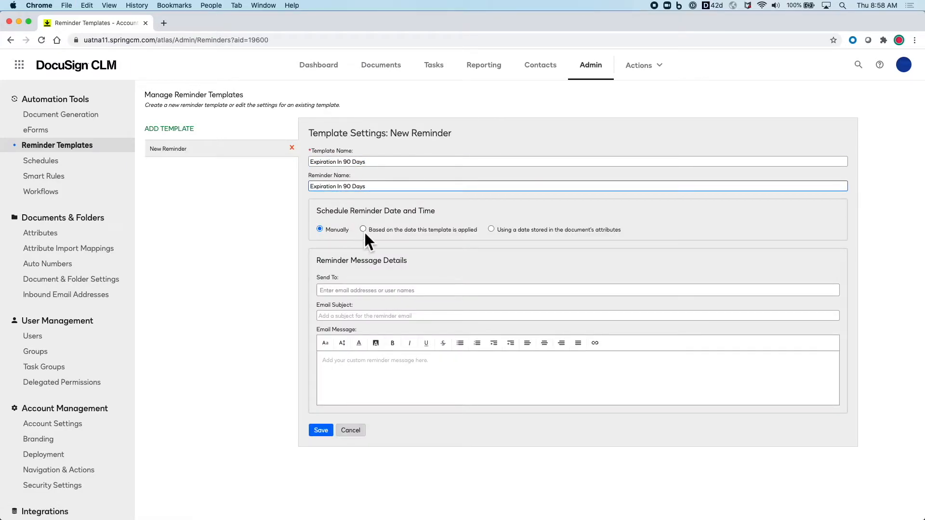
- Schedule the reminder from a document attribute: 90 days before the Expiration Date of the Agreement Info group
{"action": "left_click", "coordinate": [491, 229]}
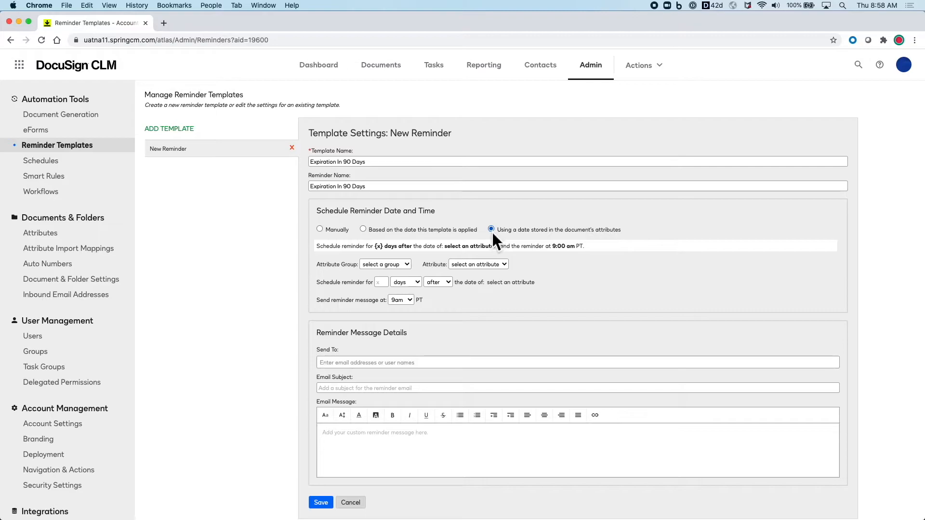
{"action": "left_click", "coordinate": [409, 264]}
{"action": "left_click", "coordinate": [409, 273]}
{"action": "left_click", "coordinate": [478, 264]}
{"action": "left_click", "coordinate": [486, 273]}
{"action": "left_click", "coordinate": [385, 283]}
{"action": "type", "text": "90"}
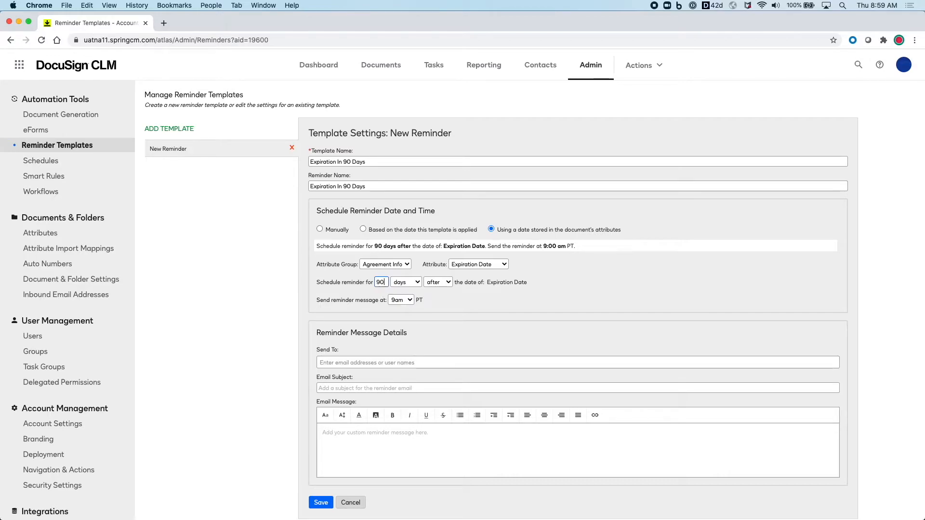
{"action": "left_click", "coordinate": [444, 276]}
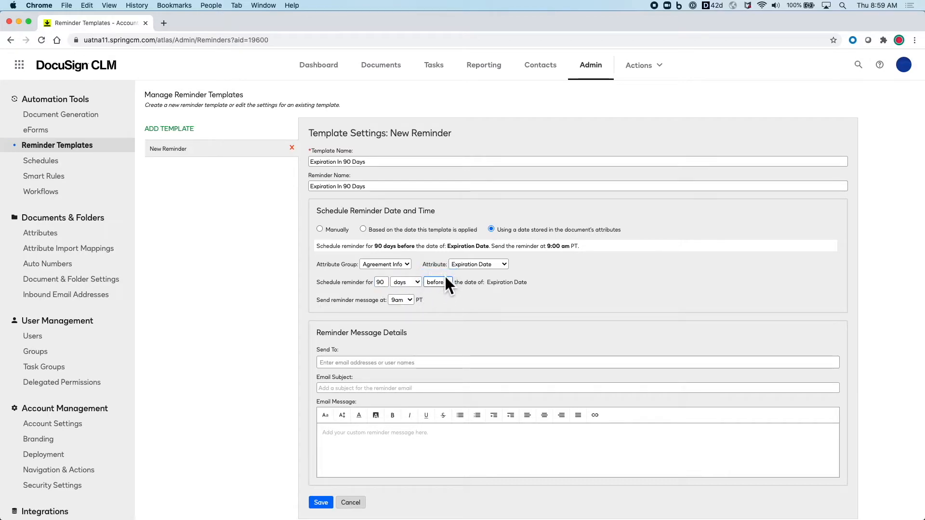
- Add the recipient's user name, the subject "Contract Expires in 90 Days!!" and the message "Customize this message!!", and save the reminder template
{"action": "left_click", "coordinate": [374, 362]}
{"action": "type", "text": "ste"}
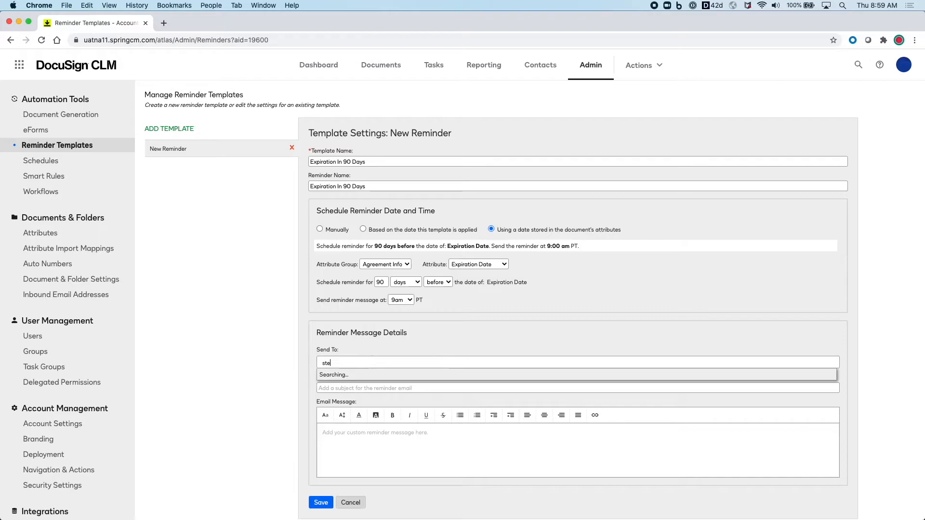
{"action": "key", "text": "Return"}
{"action": "left_click", "coordinate": [366, 389]}
{"action": "type", "text": "Contract Expires in 90 Days!!"}
{"action": "left_click", "coordinate": [361, 439]}
{"action": "type", "text": "Customize this message!!"}
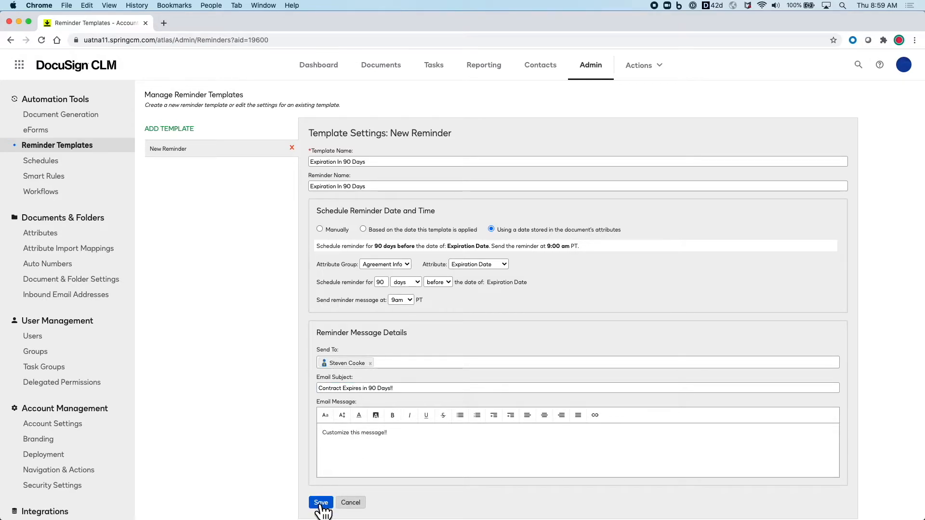
{"action": "left_click", "coordinate": [320, 502]}
- Create a document smart rule named "Apply Reminder" for the Document Indexed event, executed as the initiator
{"action": "left_click", "coordinate": [61, 177]}
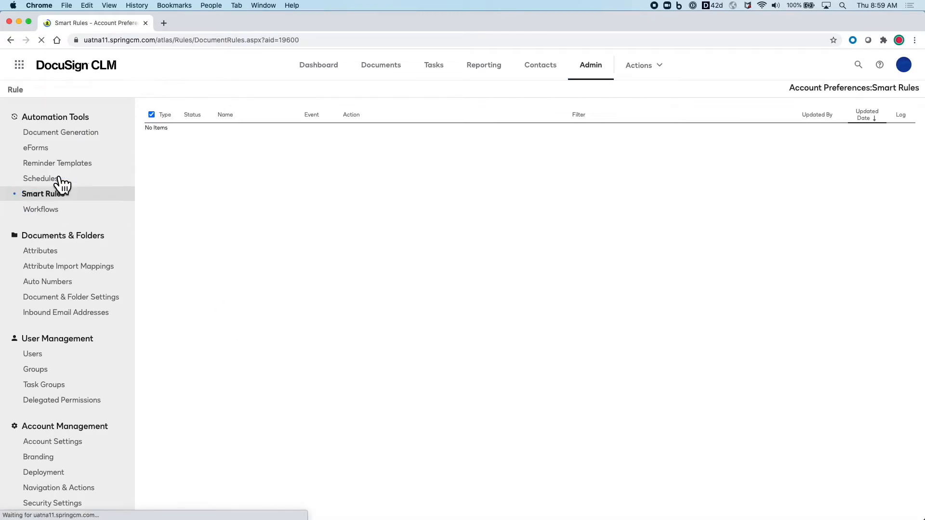
{"action": "left_click", "coordinate": [18, 92]}
{"action": "left_click", "coordinate": [56, 102]}
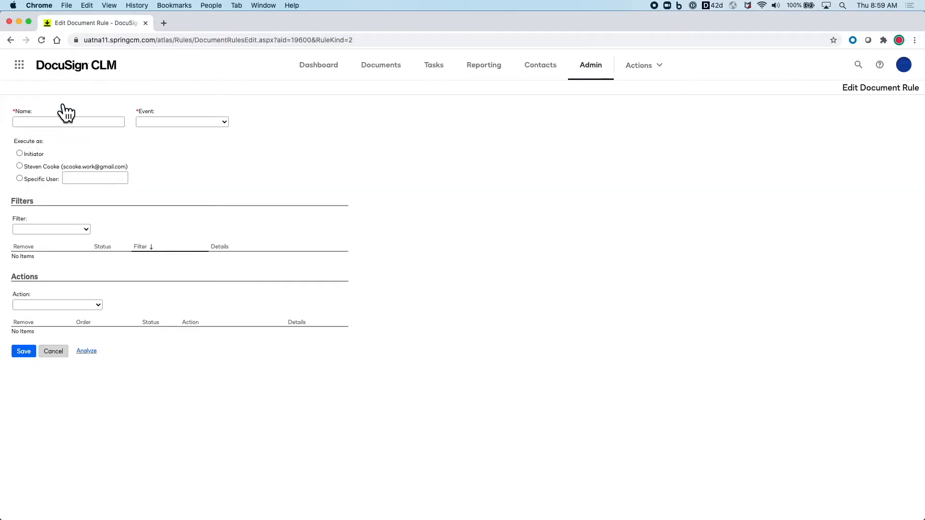
{"action": "left_click", "coordinate": [54, 123]}
{"action": "type", "text": "Apply Reminder"}
{"action": "left_click", "coordinate": [178, 122]}
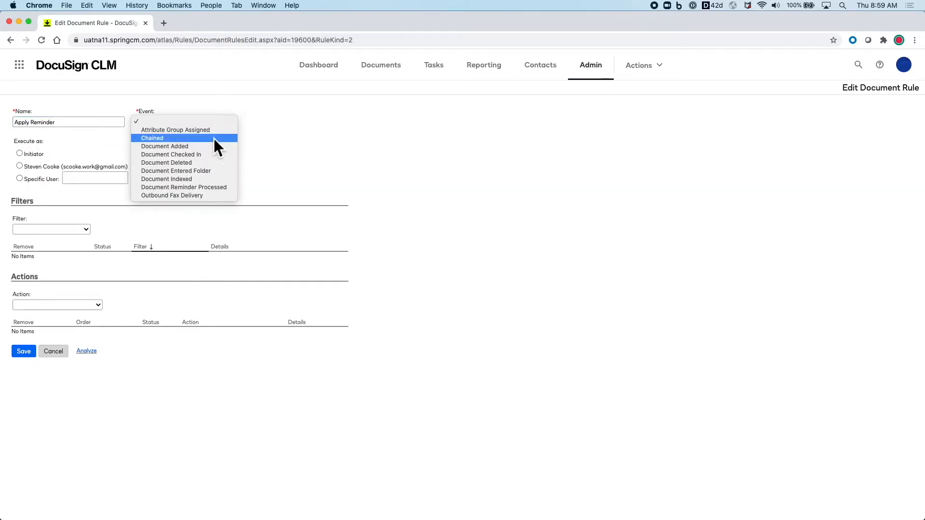
{"action": "left_click", "coordinate": [206, 178]}
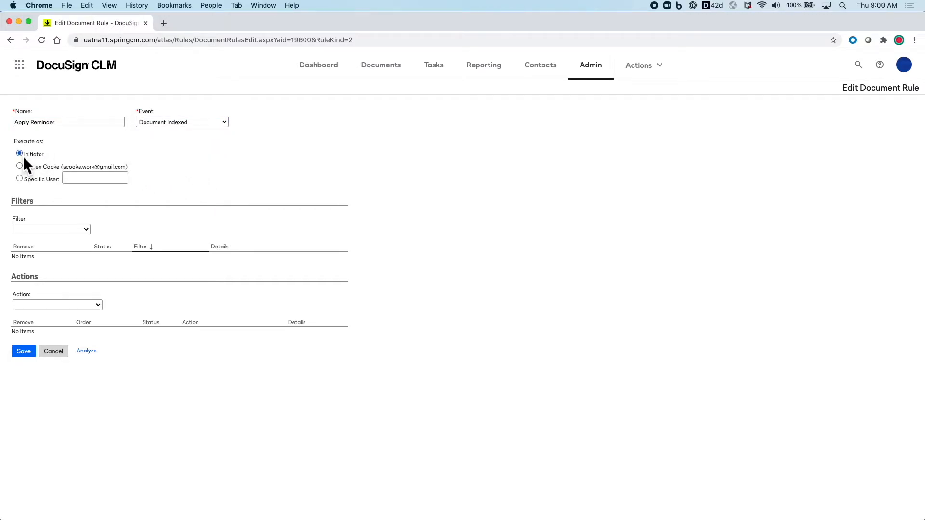
- Add a Changed Attribute Fields filter to the rule for the Expiration Date field in the Agreement Info group
{"action": "left_click", "coordinate": [82, 229]}
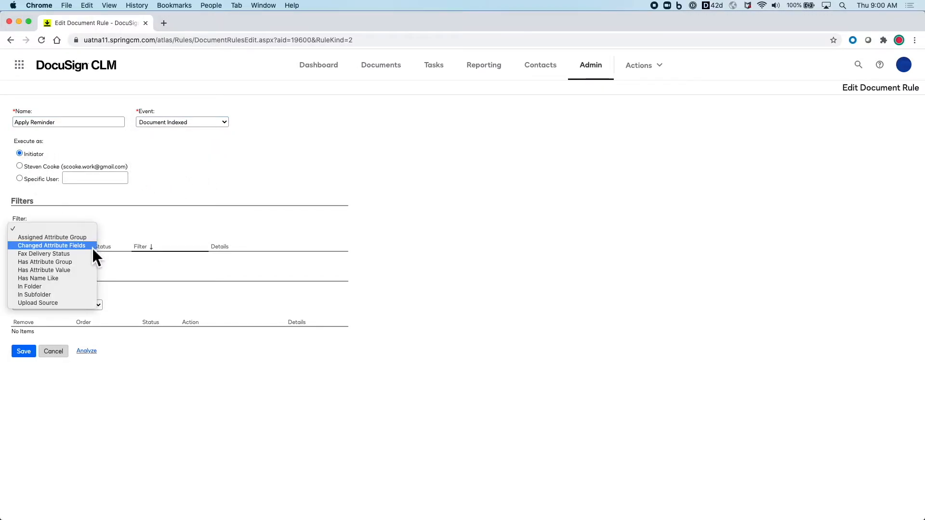
{"action": "left_click", "coordinate": [92, 246]}
{"action": "left_click", "coordinate": [67, 287]}
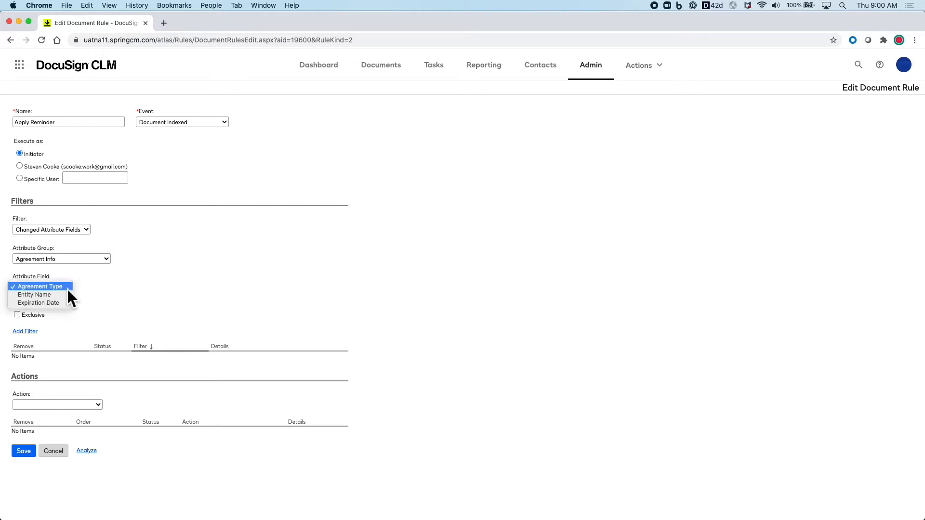
{"action": "left_click", "coordinate": [62, 303]}
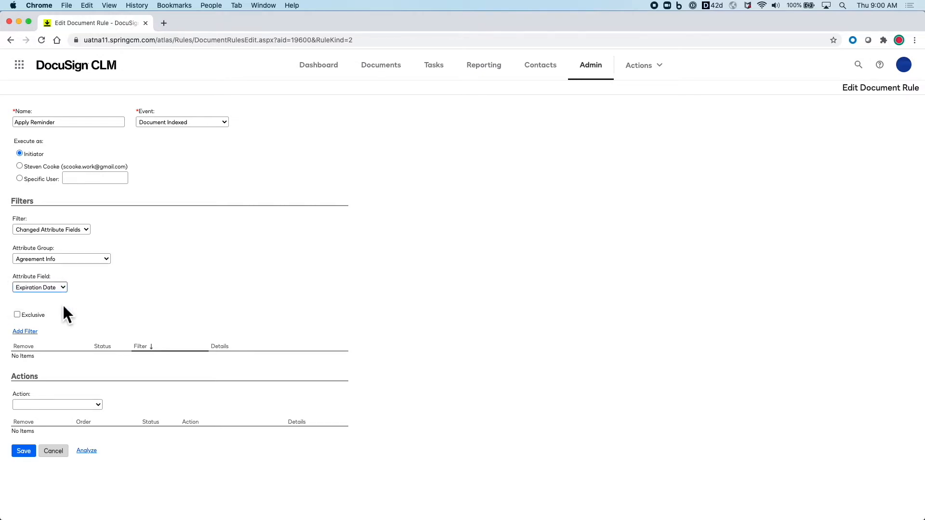
{"action": "left_click", "coordinate": [33, 332]}
- Add a Schedule Document Reminder action to the rule using the Expiration In 90 Days template
{"action": "left_click", "coordinate": [101, 415]}
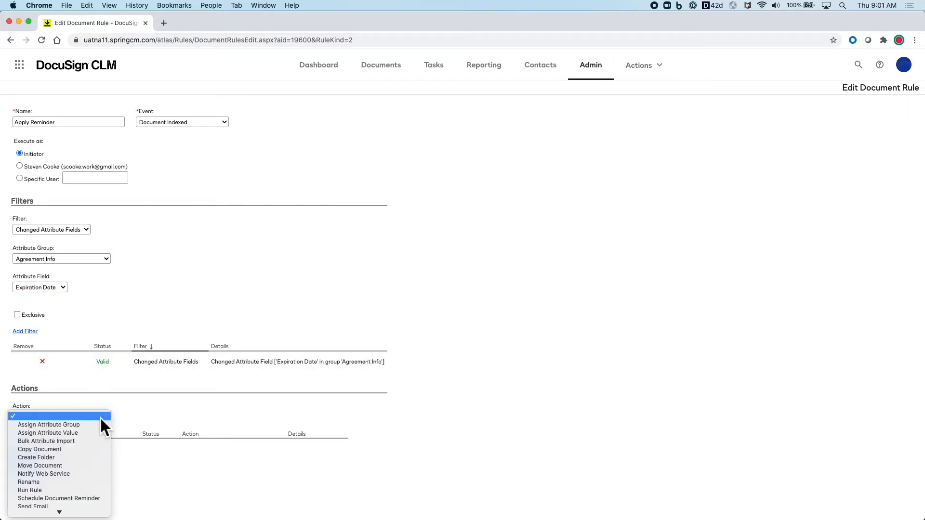
{"action": "left_click", "coordinate": [66, 499]}
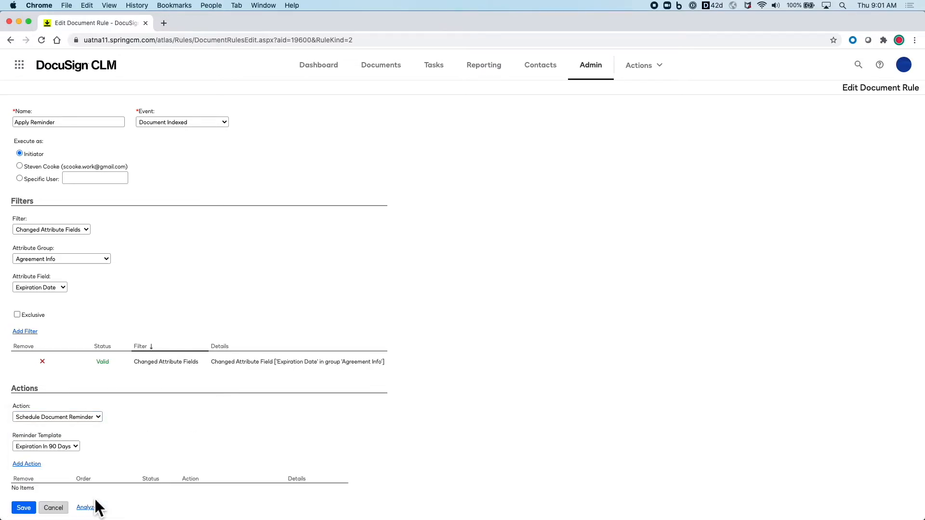
{"action": "left_click", "coordinate": [28, 464]}
{"action": "scroll", "coordinate": [31, 484], "scroll_direction": "down", "scroll_amount": 1}
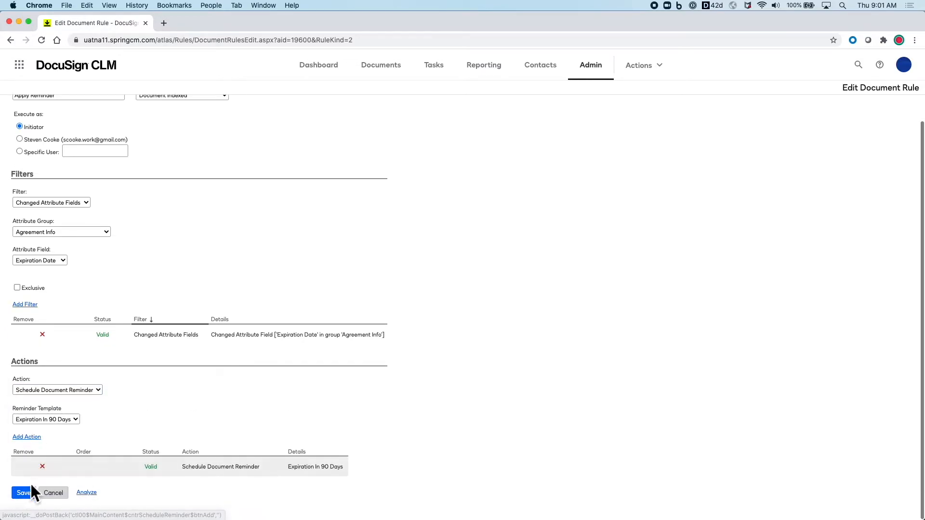
- Save the Apply Reminder rule and enable it in the smart rules list
{"action": "left_click", "coordinate": [24, 495]}
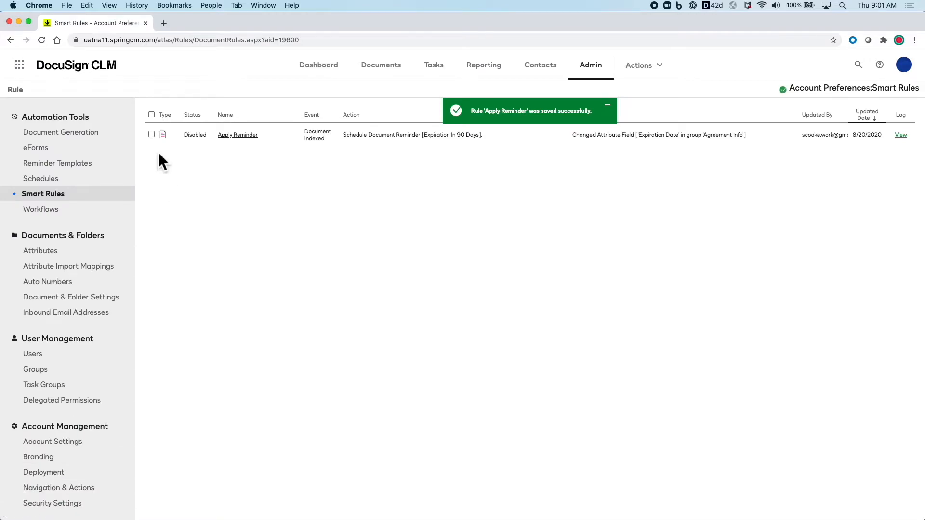
{"action": "left_click", "coordinate": [13, 92]}
{"action": "left_click", "coordinate": [43, 188]}
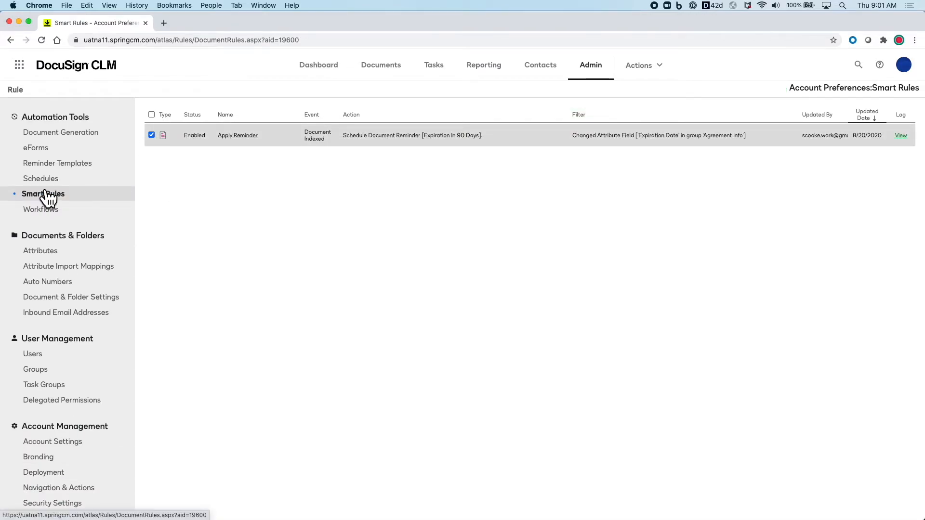
- Open the sample PDF in the Legacy Agreements folder and assign it the Agreement Info attribute group
{"action": "left_click", "coordinate": [384, 70]}
{"action": "left_click", "coordinate": [247, 186]}
{"action": "left_click", "coordinate": [17, 135]}
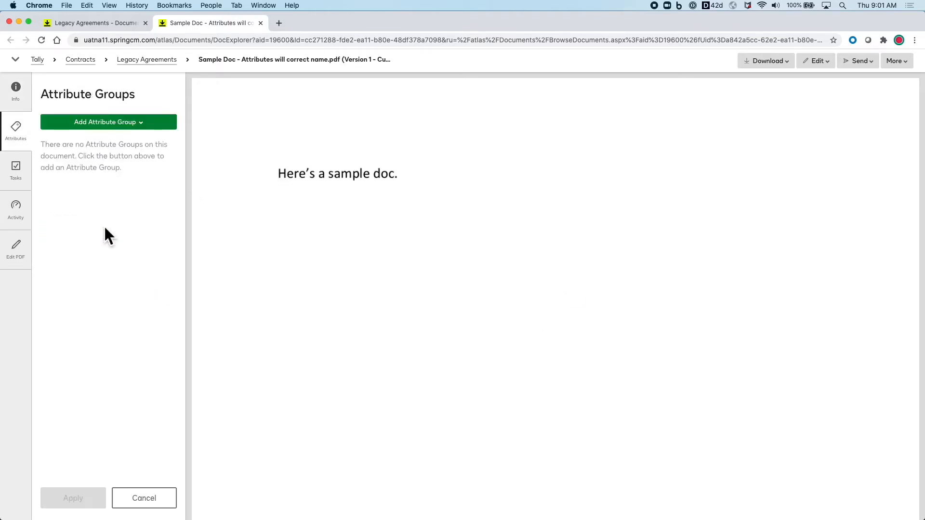
{"action": "left_click", "coordinate": [135, 126]}
{"action": "left_click", "coordinate": [134, 137]}
{"action": "left_click", "coordinate": [73, 493]}
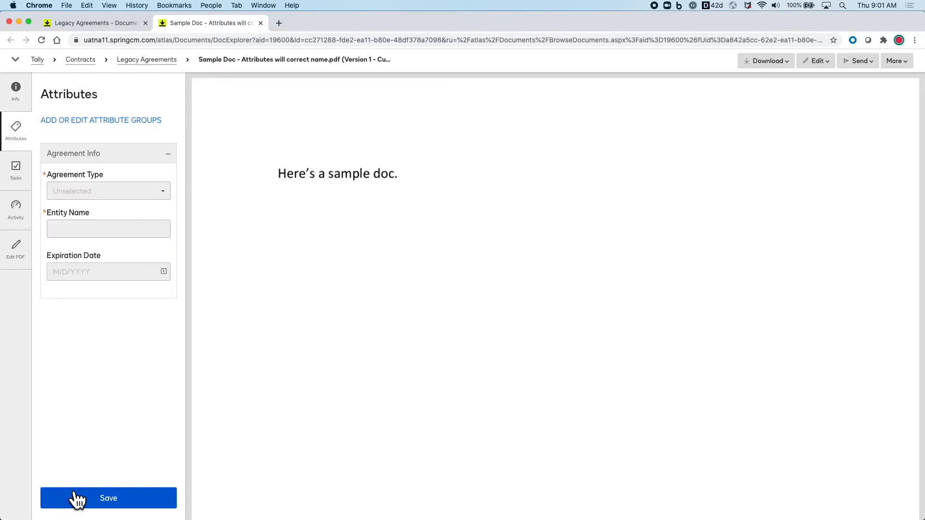
- Set the document's Agreement Type to MSA, Entity Name to "Tally" and Expiration Date to 01/01/2022, and save the attributes
{"action": "left_click", "coordinate": [147, 194]}
{"action": "left_click", "coordinate": [145, 209]}
{"action": "left_click", "coordinate": [127, 228]}
{"action": "type", "text": "Tally"}
{"action": "left_click", "coordinate": [117, 275]}
{"action": "type", "text": "01/01/2022"}
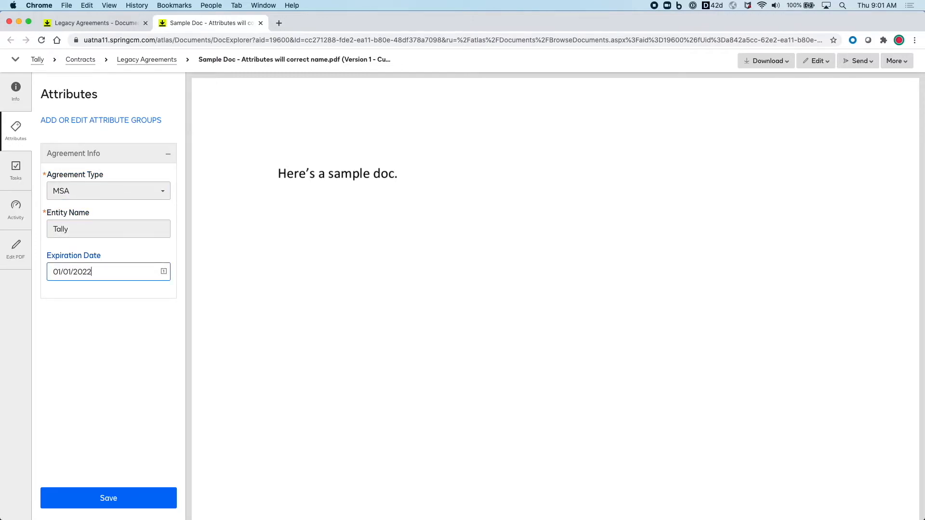
{"action": "left_click", "coordinate": [136, 503]}
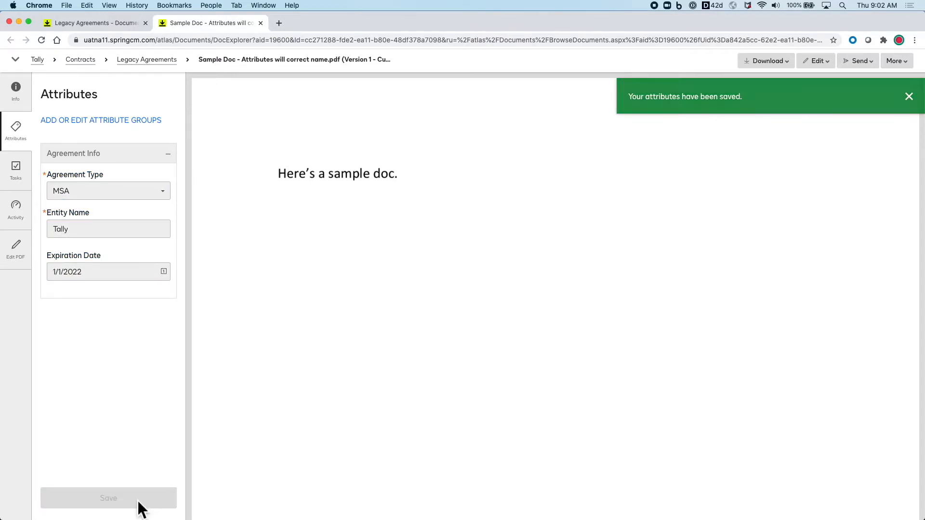
- Reopen the Tally MSA from the Legacy Agreements folder and check its expiration reminder and attributes, closing it when done
{"action": "left_click", "coordinate": [260, 23]}
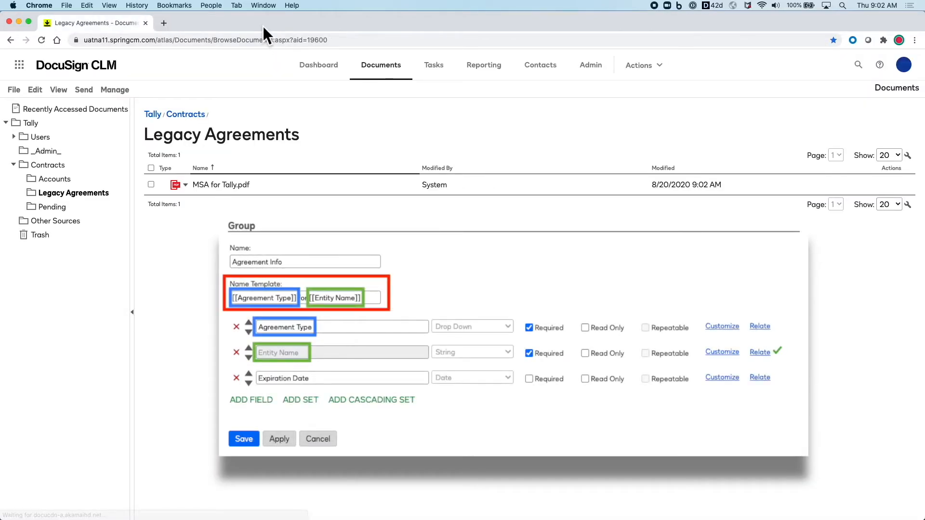
{"action": "left_click", "coordinate": [215, 185]}
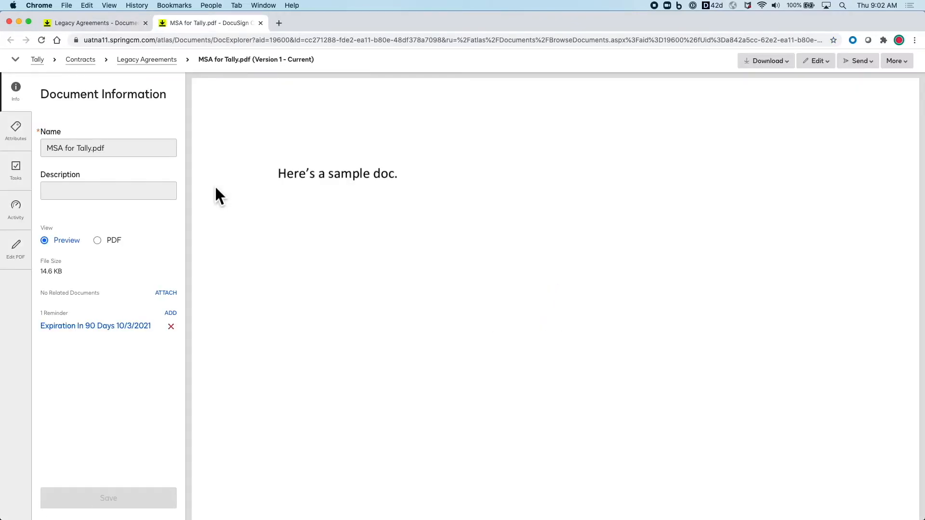
{"action": "left_click", "coordinate": [109, 326]}
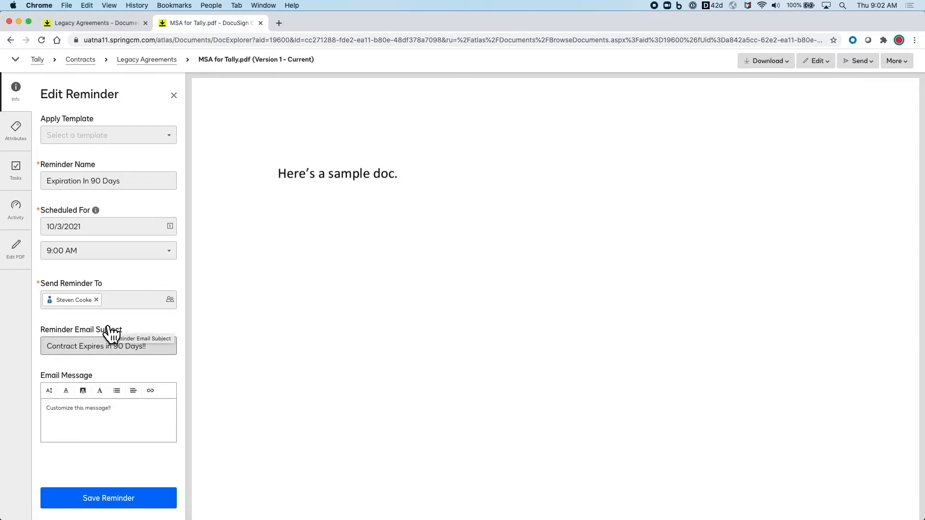
{"action": "left_click", "coordinate": [16, 130]}
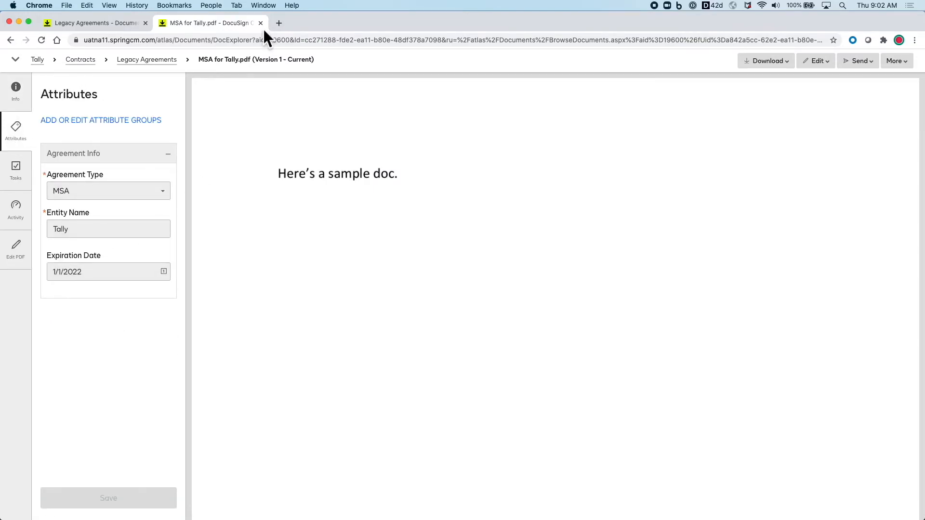
{"action": "left_click", "coordinate": [261, 24]}
- Preview legacy data.csv in Finder and upload hakshfd.pdf and the ACME and DocuSign agreement PDFs to Legacy Agreements in DocuSign CLM
{"action": "key", "text": "super+Tab"}
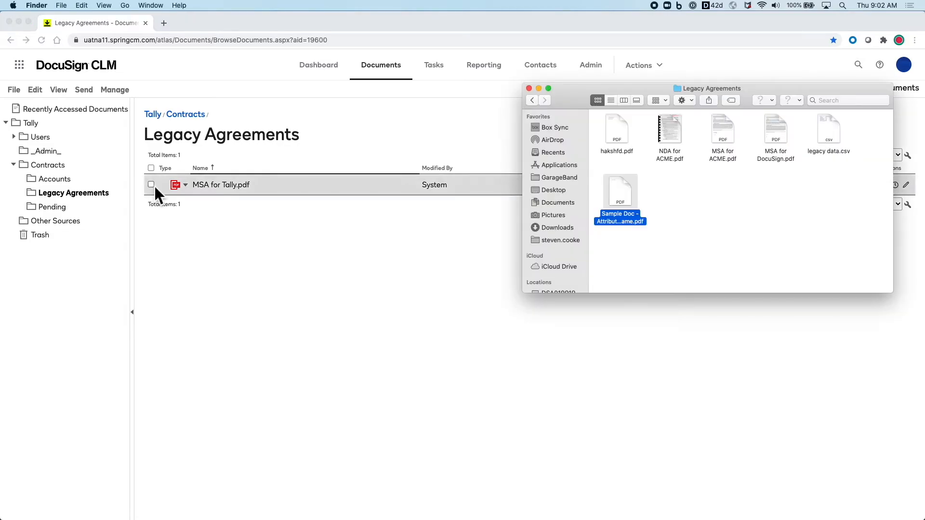
{"action": "key", "text": "space"}
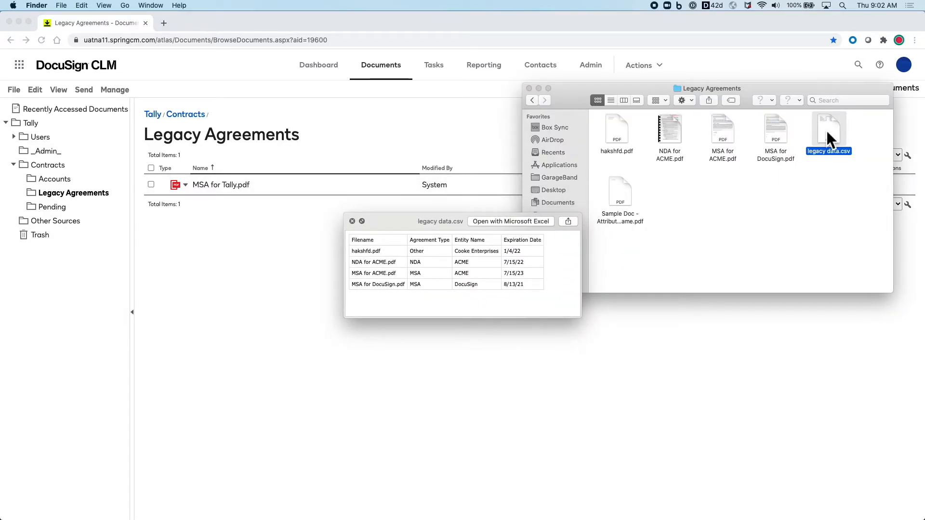
{"action": "key", "text": "space"}
{"action": "left_click_drag", "start_coordinate": [800, 123], "coordinate": [375, 187]}
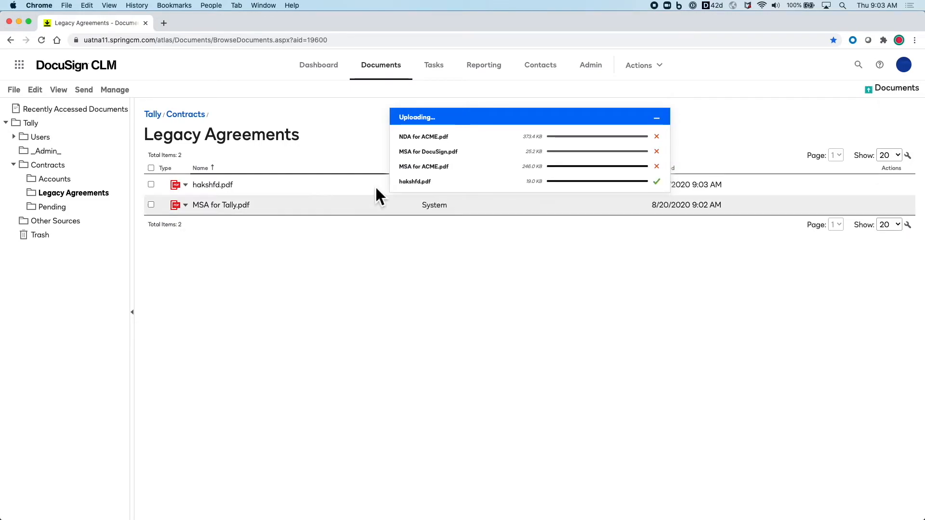
- Start a new CSV attribute import mapping named "Legacy Agreements Import" with data starting at row 2
{"action": "left_click", "coordinate": [592, 72]}
{"action": "left_click", "coordinate": [120, 267]}
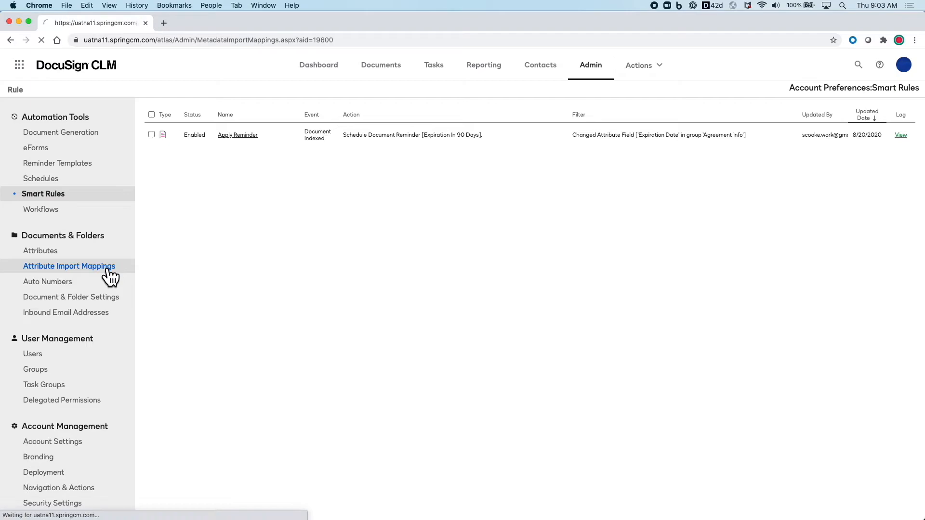
{"action": "left_click", "coordinate": [153, 172]}
{"action": "type", "text": "Le"}
{"action": "type", "text": "gacy Agreements Import"}
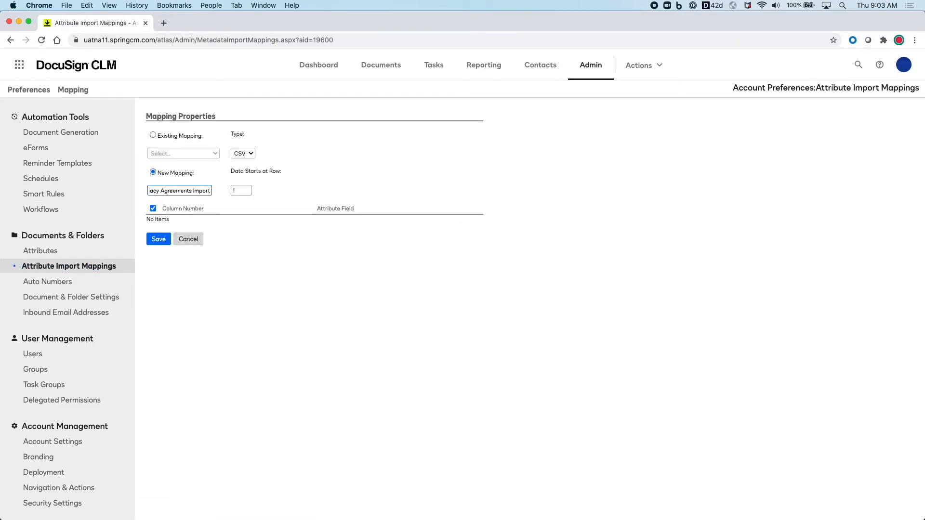
{"action": "left_click", "coordinate": [244, 194]}
{"action": "key", "text": "BackSpace"}
{"action": "type", "text": "2"}
- Add four mapping elements to the new import mapping
{"action": "left_click", "coordinate": [78, 93]}
{"action": "left_click", "coordinate": [81, 102]}
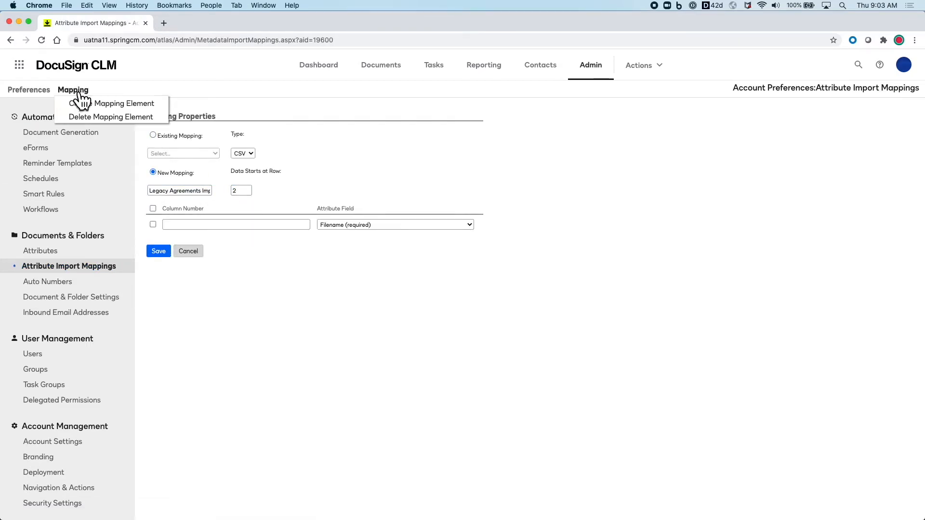
{"action": "left_click", "coordinate": [82, 104]}
{"action": "left_click", "coordinate": [83, 107]}
{"action": "left_click", "coordinate": [82, 108]}
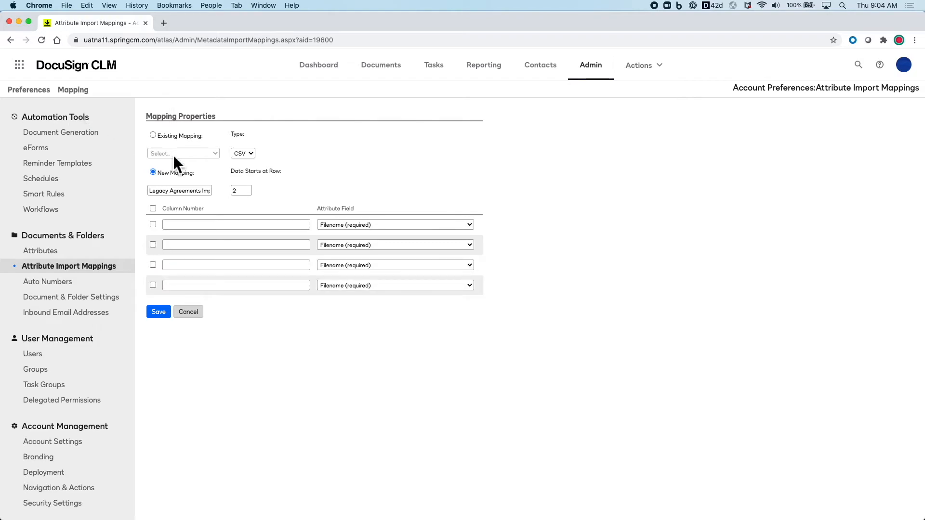
- Assign the second, third and fourth mapping elements to the Agreement Info fields Agreement Type, Entity Name and Expiration Date
{"action": "left_click", "coordinate": [357, 246]}
{"action": "left_click", "coordinate": [395, 254]}
{"action": "left_click", "coordinate": [394, 265]}
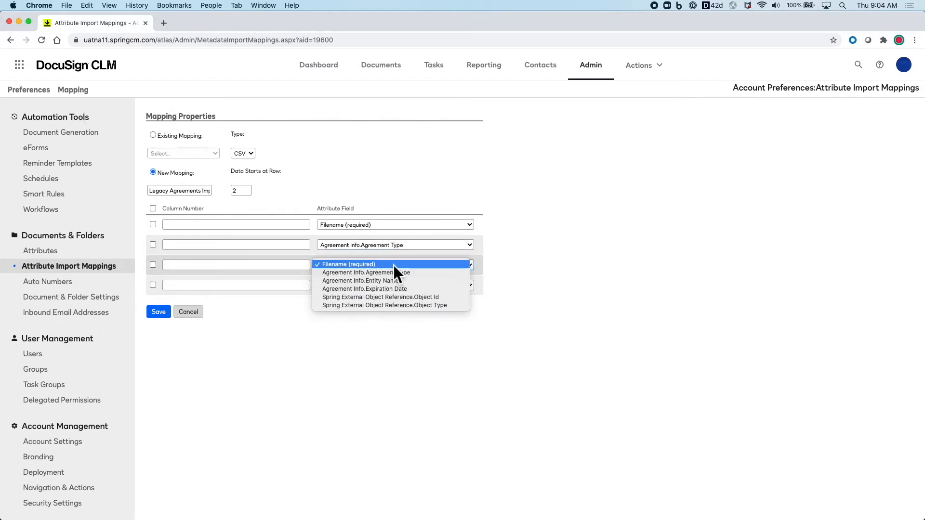
{"action": "left_click", "coordinate": [390, 284]}
{"action": "left_click", "coordinate": [388, 288]}
{"action": "left_click", "coordinate": [387, 309]}
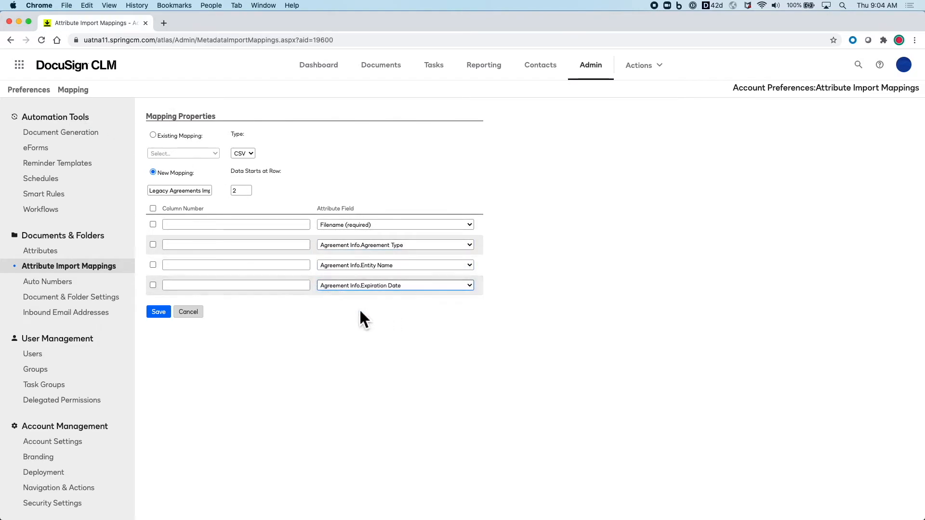
- Number the mapping's columns 1 to 4 from Filename through Expiration Date and save the mapping
{"action": "left_click", "coordinate": [236, 228]}
{"action": "type", "text": "1"}
{"action": "left_click", "coordinate": [223, 246]}
{"action": "type", "text": "2"}
{"action": "left_click", "coordinate": [214, 266]}
{"action": "type", "text": "3"}
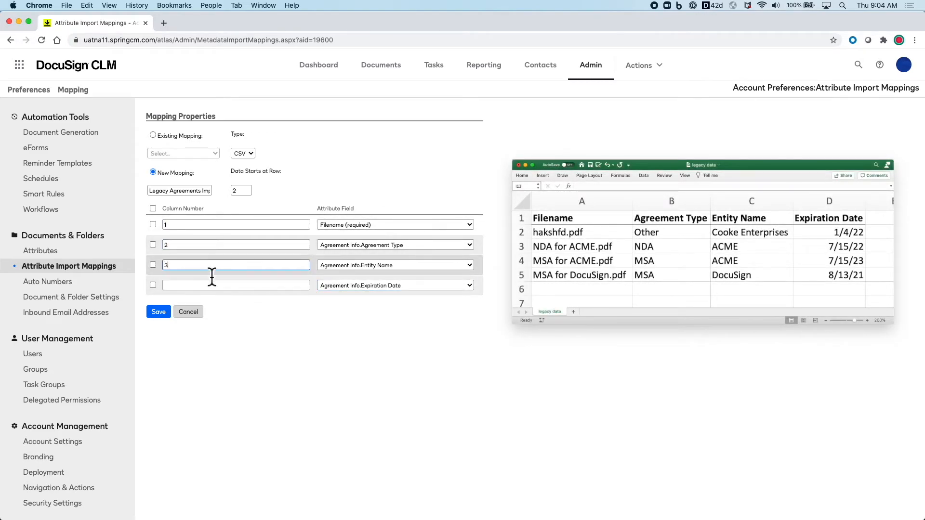
{"action": "left_click", "coordinate": [206, 286]}
{"action": "type", "text": "4"}
{"action": "left_click", "coordinate": [159, 313]}
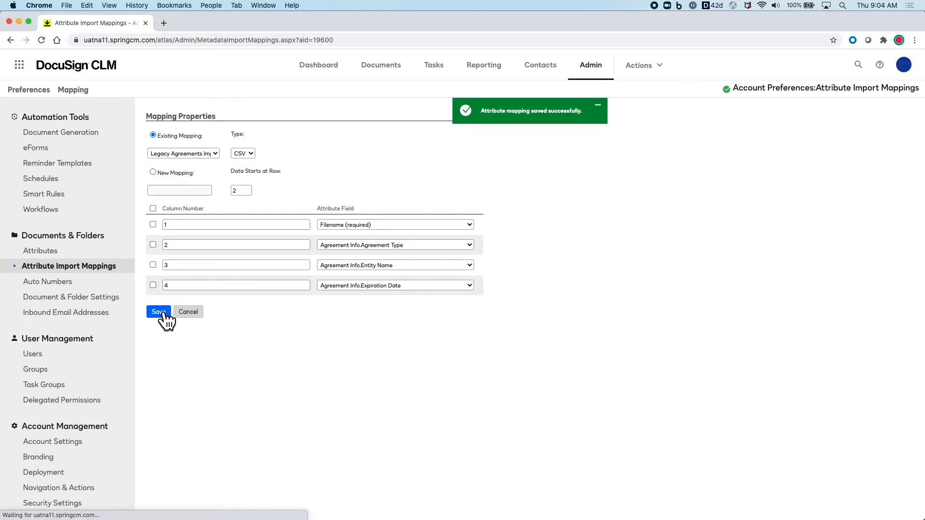
- Create a document smart rule named "Apply Legacy Metadata" triggered by the Document Entered Folder event
{"action": "left_click", "coordinate": [44, 194]}
{"action": "left_click", "coordinate": [16, 92]}
{"action": "left_click", "coordinate": [82, 102]}
{"action": "left_click", "coordinate": [66, 123]}
{"action": "type", "text": "Apply Legacy Metadata"}
{"action": "left_click", "coordinate": [205, 123]}
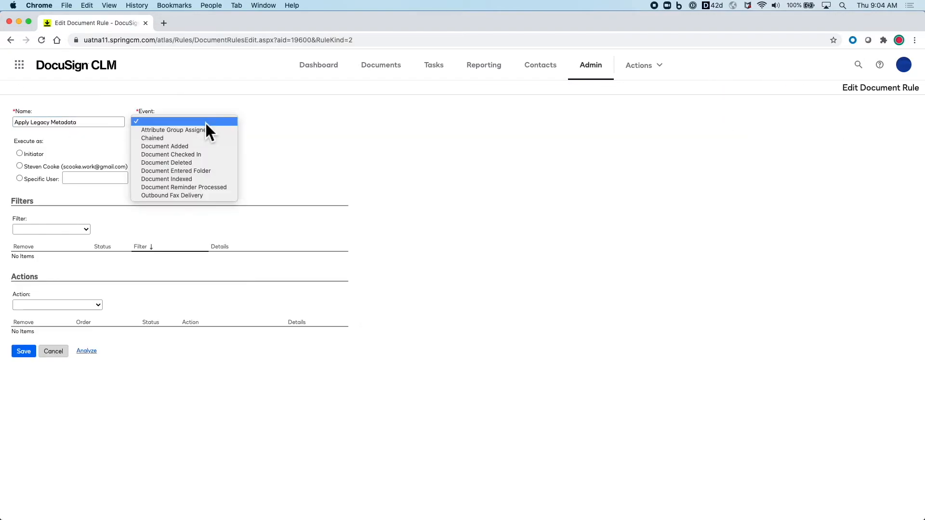
{"action": "left_click", "coordinate": [212, 164]}
- Add an In Folder filter for Contracts/Legacy Agreements and a Has Name Like filter for *.csv to the rule
{"action": "left_click", "coordinate": [87, 231]}
{"action": "left_click", "coordinate": [77, 286]}
{"action": "left_click", "coordinate": [44, 250]}
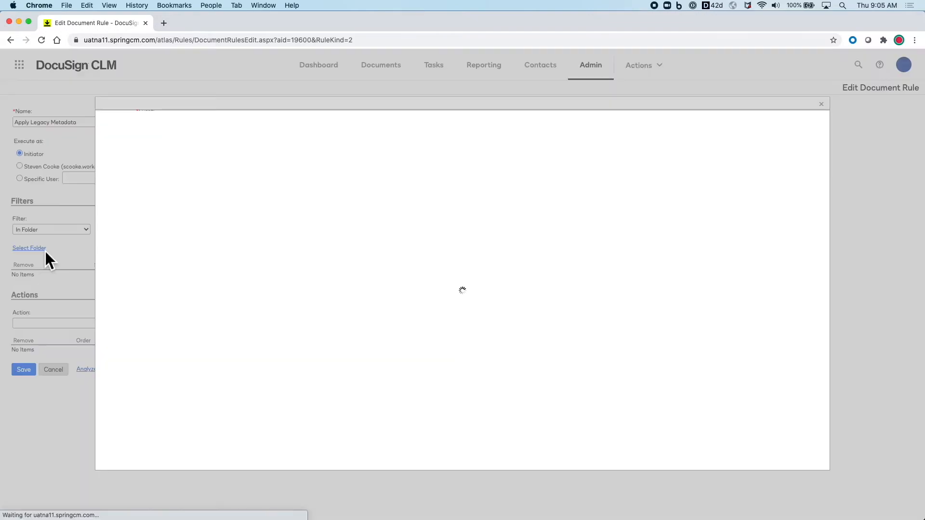
{"action": "left_click", "coordinate": [123, 127]}
{"action": "left_click", "coordinate": [89, 230]}
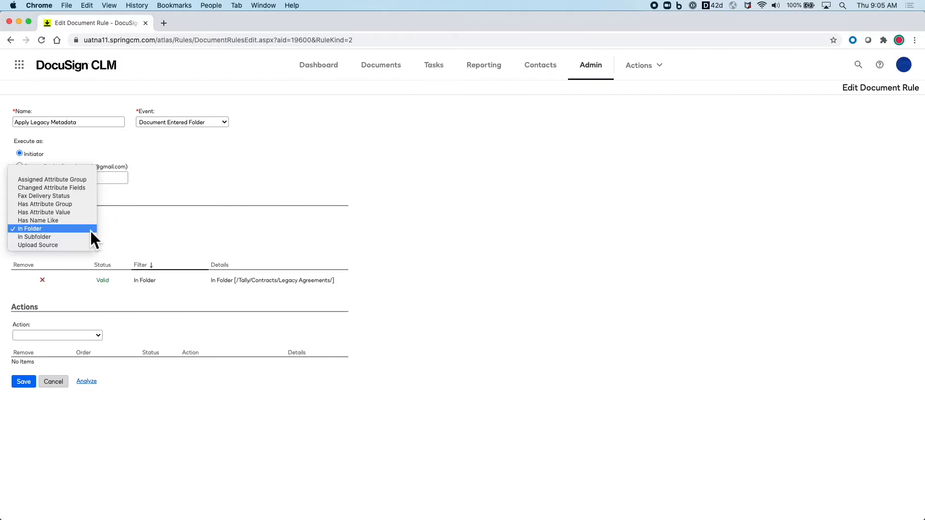
{"action": "left_click", "coordinate": [86, 221]}
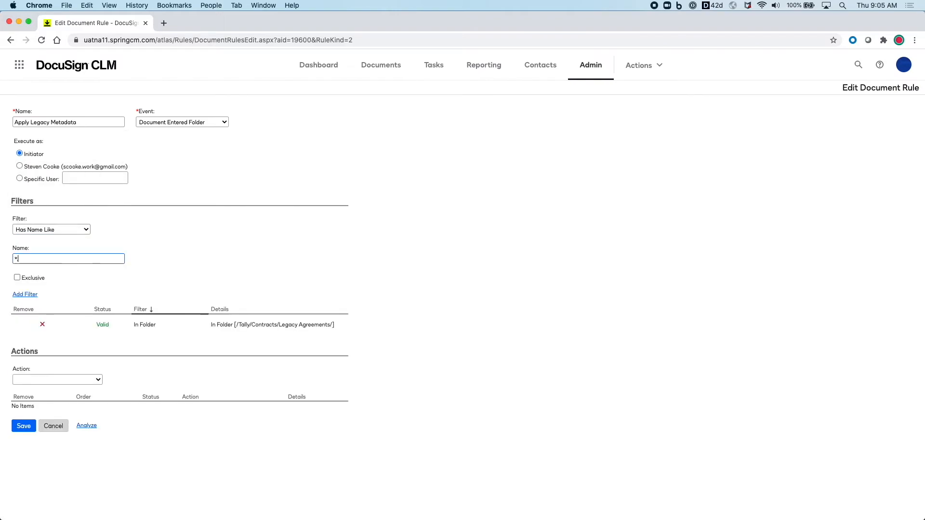
{"action": "left_click", "coordinate": [32, 294]}
- Add a Bulk Attribute Import action using the Legacy Agreements Import mapping and save the rule
{"action": "left_click", "coordinate": [100, 401]}
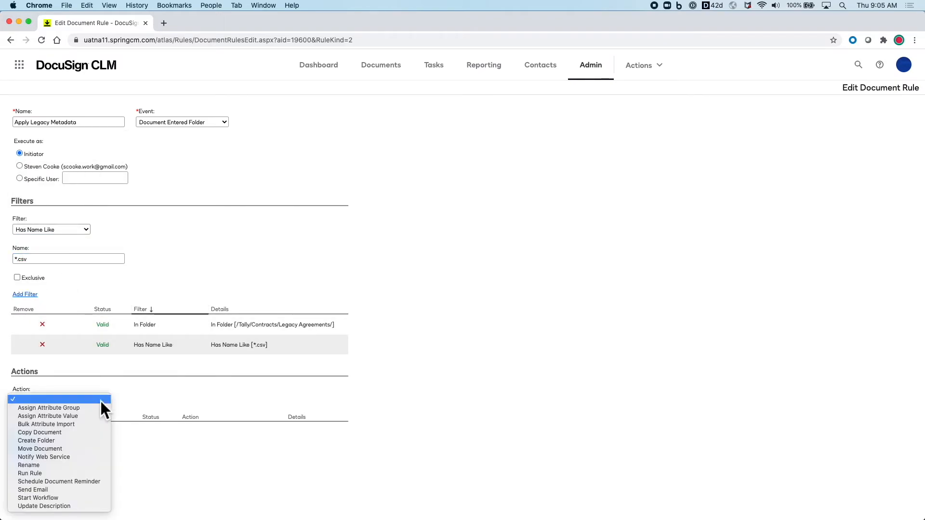
{"action": "left_click", "coordinate": [91, 426]}
{"action": "left_click", "coordinate": [88, 435]}
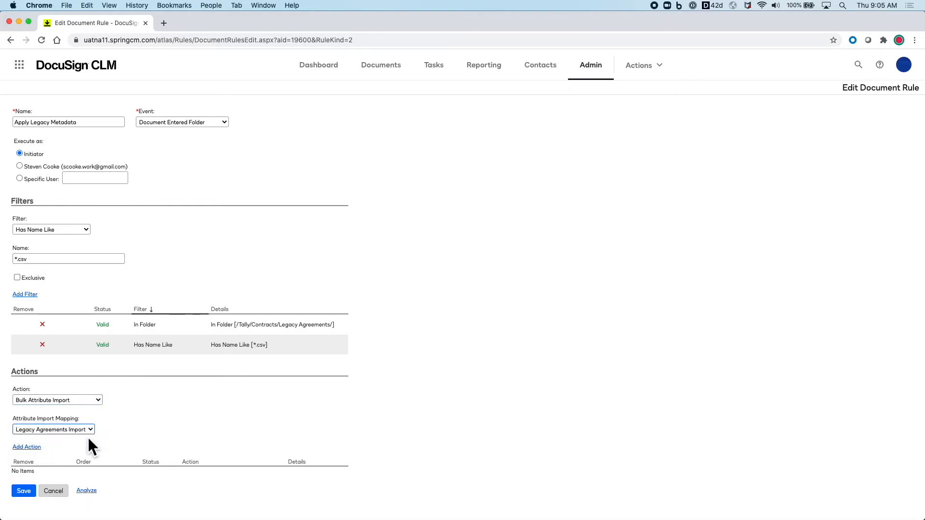
{"action": "left_click", "coordinate": [28, 447]}
{"action": "left_click", "coordinate": [24, 503]}
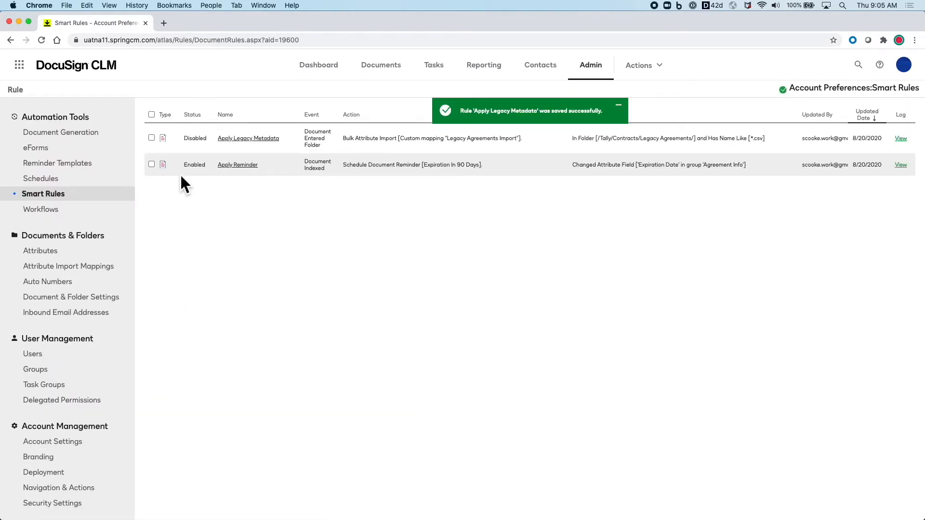
- Enable the Apply Legacy Metadata rule in the smart rules list
{"action": "left_click", "coordinate": [152, 138]}
{"action": "left_click", "coordinate": [15, 89]}
{"action": "left_click", "coordinate": [41, 189]}
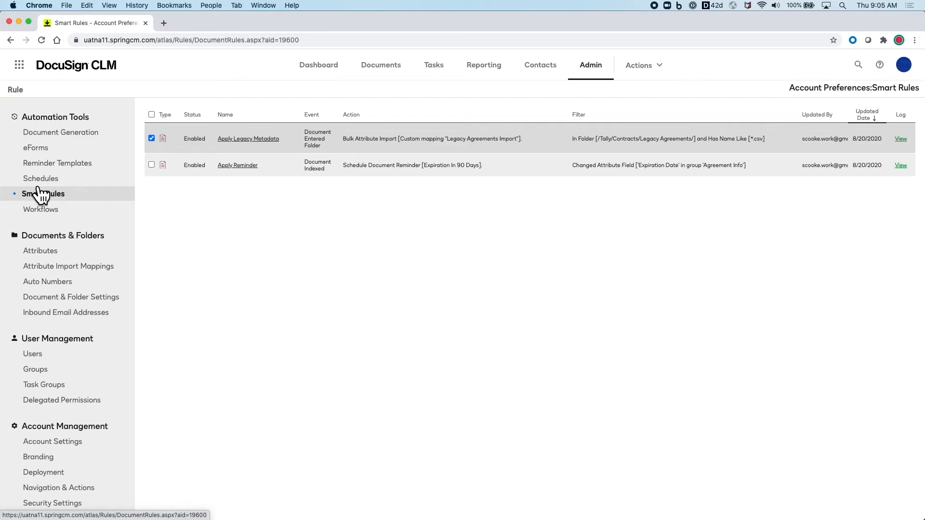
- Upload legacy data.csv from Finder to the Legacy Agreements folder in DocuSign CLM
{"action": "left_click", "coordinate": [370, 65]}
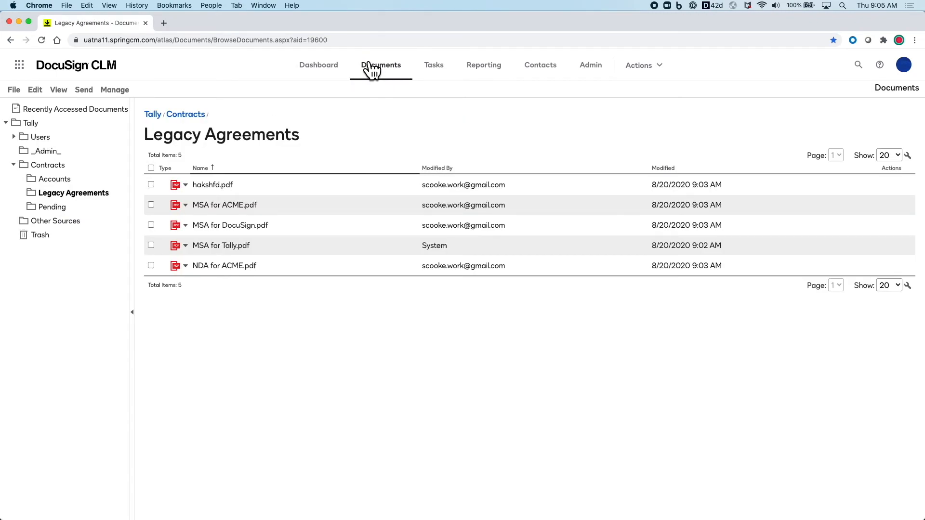
{"action": "key", "text": "super+Tab"}
{"action": "left_click", "coordinate": [720, 174]}
{"action": "left_click", "coordinate": [828, 133]}
{"action": "left_click_drag", "start_coordinate": [827, 132], "coordinate": [373, 211]}
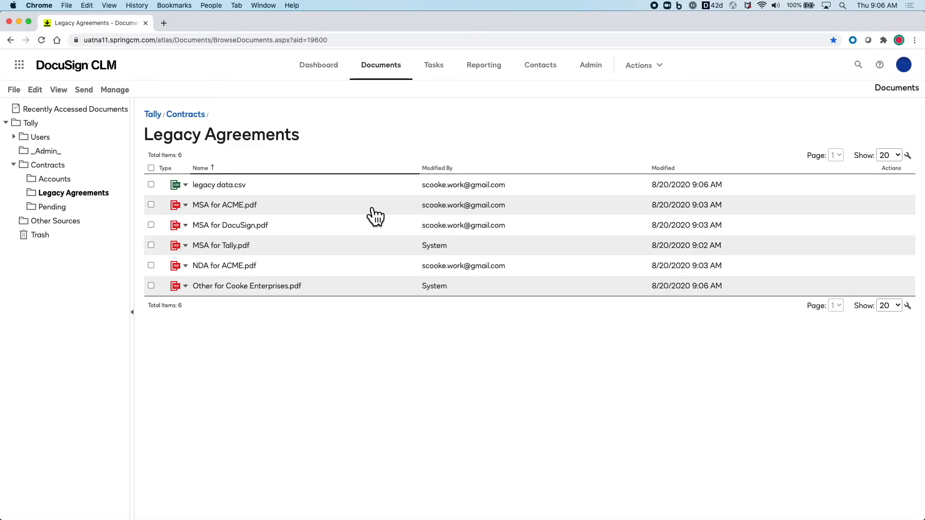
- Check the attributes and document information of MSA for ACME.pdf and its related NDA, closing both documents when done
{"action": "left_click", "coordinate": [232, 206]}
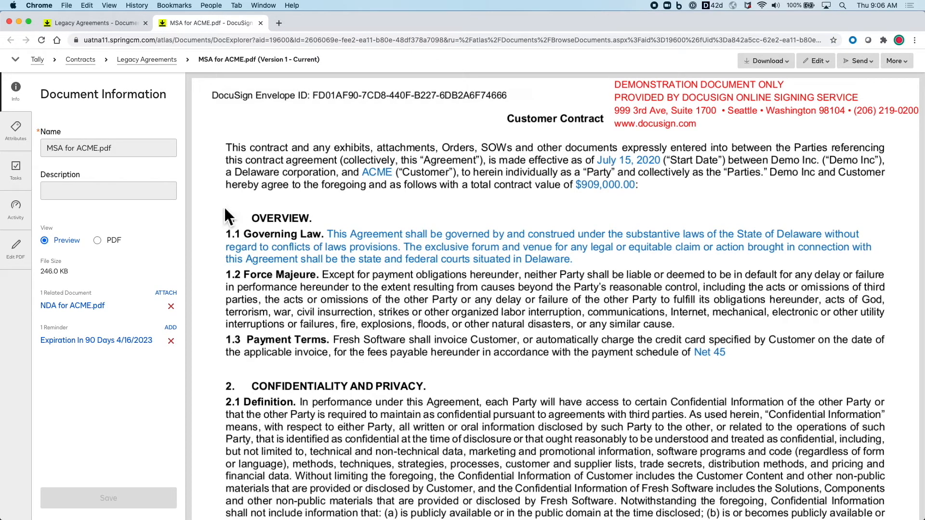
{"action": "left_click", "coordinate": [17, 127]}
{"action": "left_click", "coordinate": [15, 92]}
{"action": "left_click", "coordinate": [77, 306]}
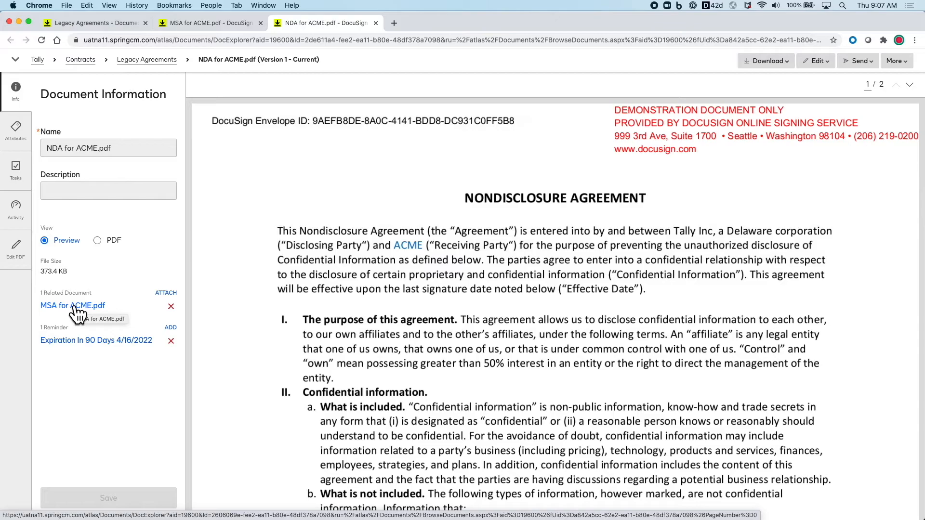
{"action": "left_click", "coordinate": [18, 137]}
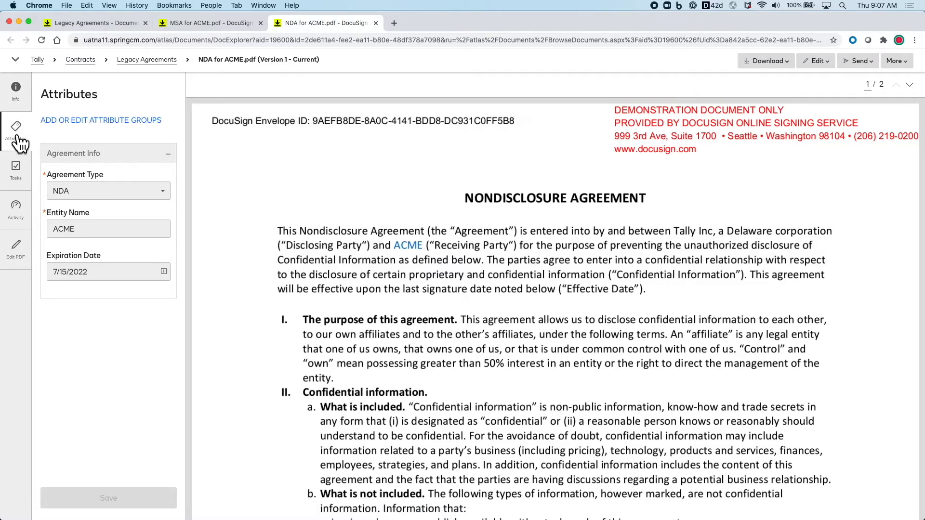
{"action": "left_click", "coordinate": [376, 23]}
{"action": "left_click", "coordinate": [260, 23]}
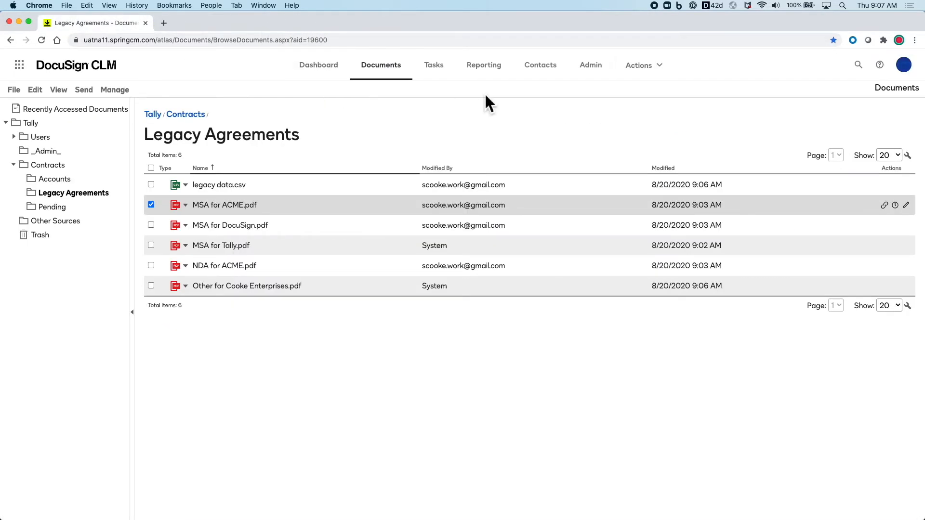
- Create a new documents report named "Expiration Date"
{"action": "left_click", "coordinate": [848, 110]}
{"action": "left_click", "coordinate": [826, 127]}
{"action": "type", "text": "Expiration Date"}
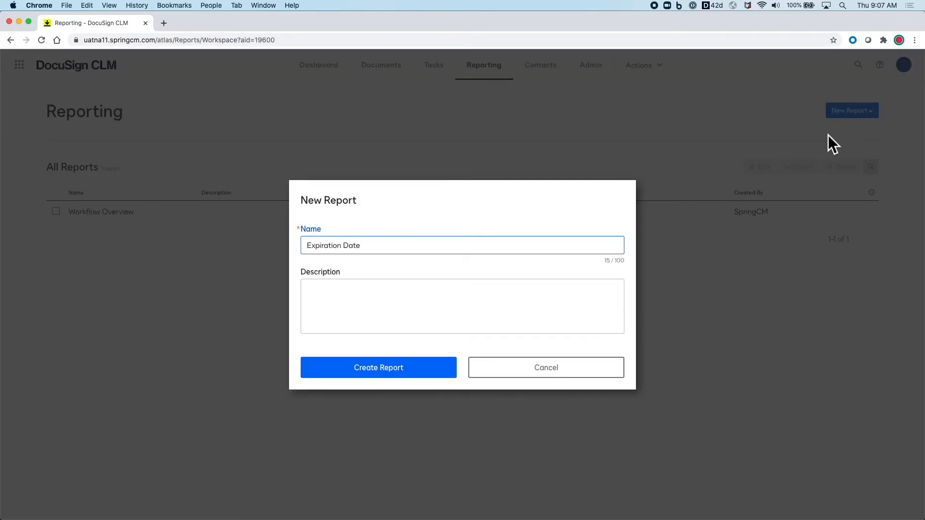
{"action": "left_click", "coordinate": [434, 374]}
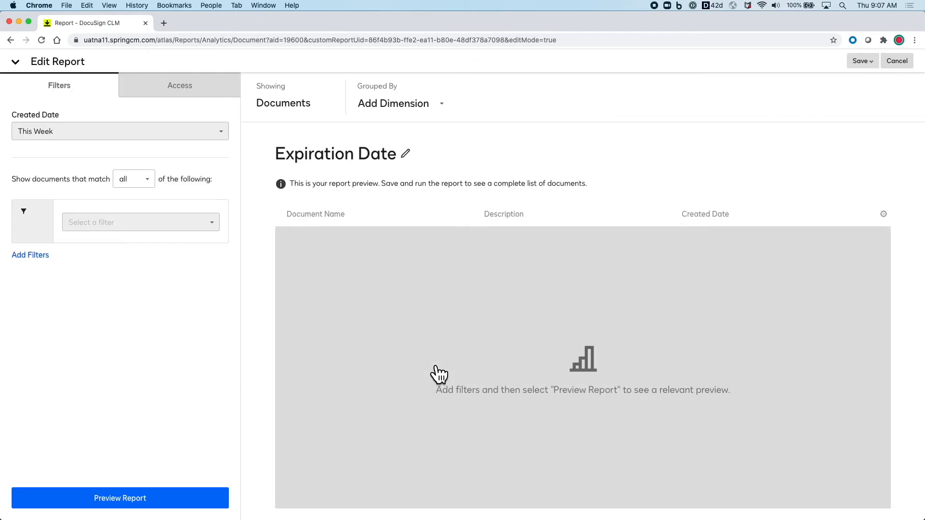
- Add the Agreement Info Expiration Date column, remove the Description and Created Date columns, and preview the report
{"action": "left_click", "coordinate": [884, 213]}
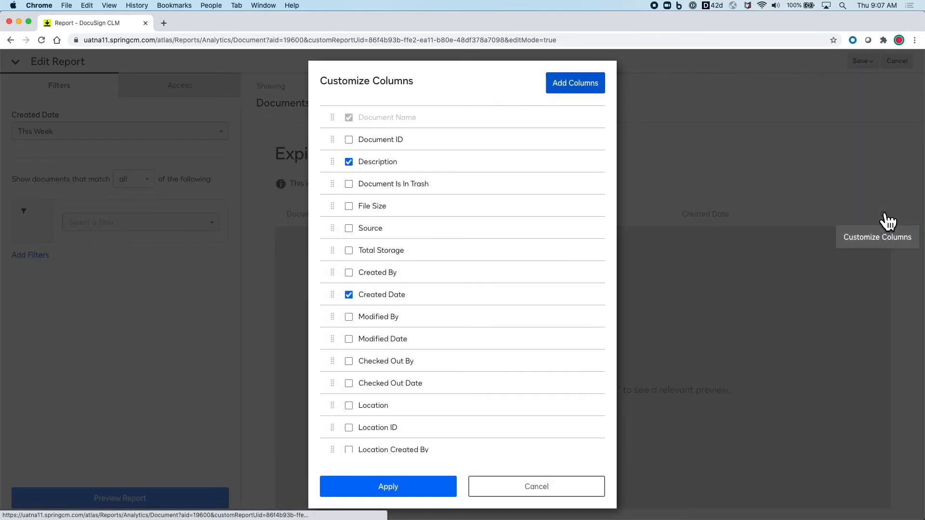
{"action": "left_click", "coordinate": [576, 88]}
{"action": "left_click", "coordinate": [424, 237]}
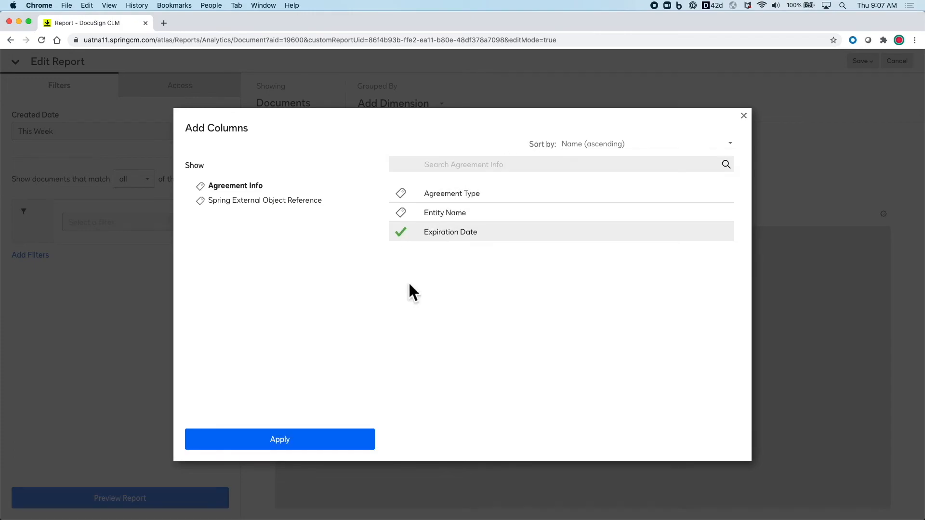
{"action": "left_click", "coordinate": [320, 448]}
{"action": "left_click", "coordinate": [349, 296]}
{"action": "left_click", "coordinate": [406, 487]}
{"action": "left_click", "coordinate": [215, 500]}
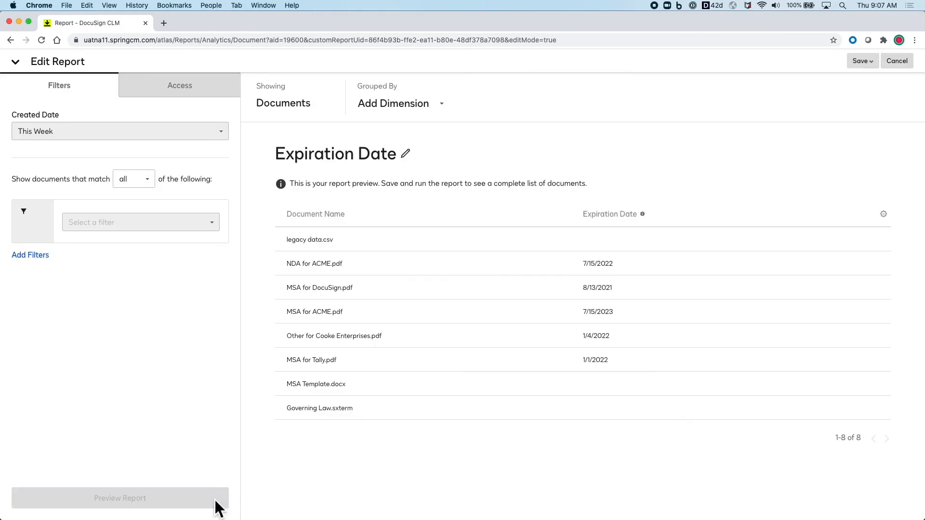
- Add a report filter on the Agreement Info Expiration Date document attribute
{"action": "left_click", "coordinate": [211, 223]}
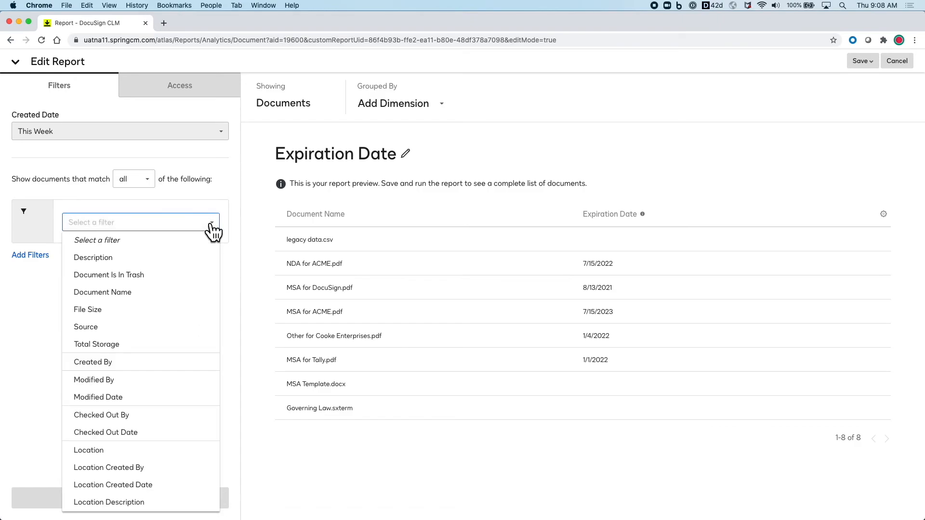
{"action": "scroll", "coordinate": [189, 341], "scroll_direction": "down", "scroll_amount": 5}
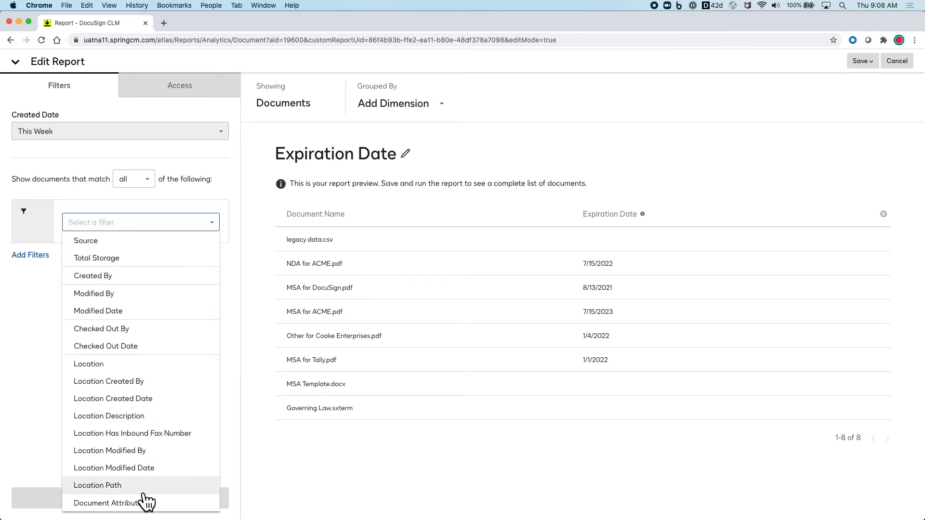
{"action": "left_click", "coordinate": [146, 501]}
{"action": "left_click", "coordinate": [405, 233]}
{"action": "left_click", "coordinate": [329, 442]}
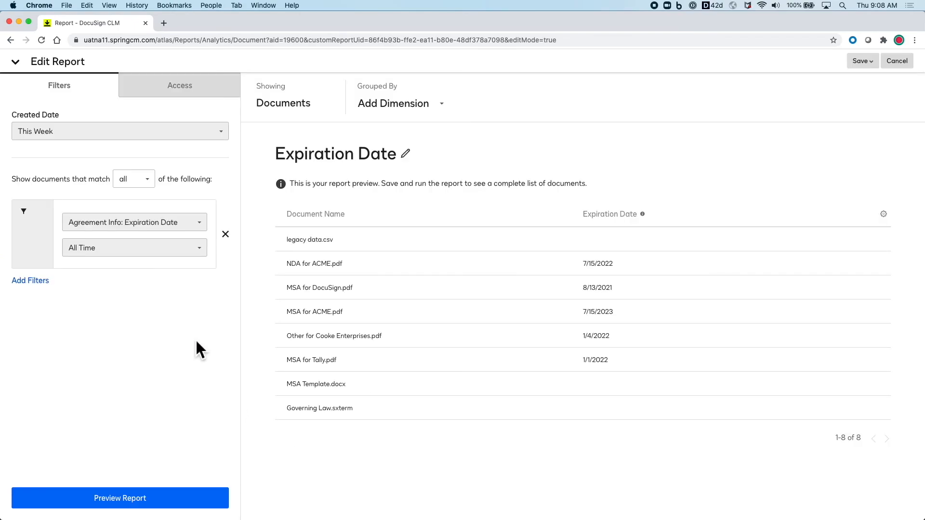
- Try a rolling date range of the next 90 days on the Expiration Date filter and return it to All Time
{"action": "left_click", "coordinate": [198, 248]}
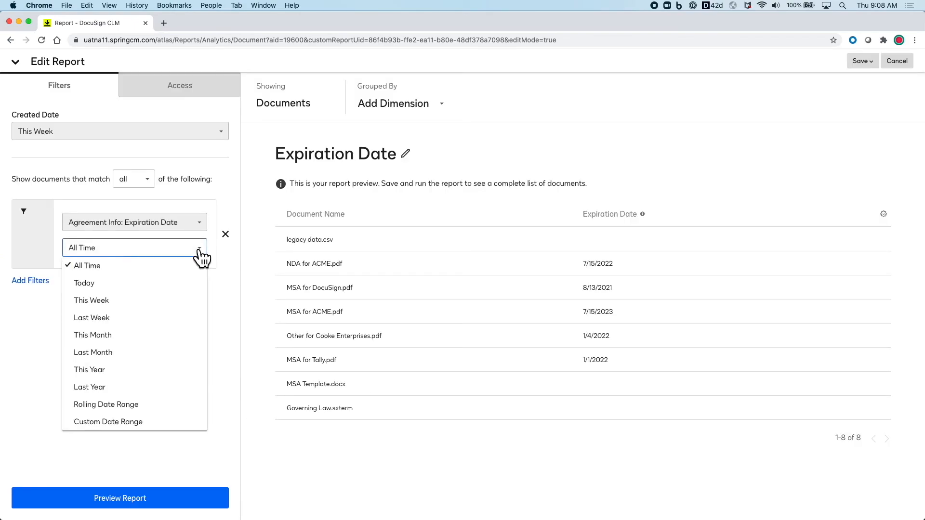
{"action": "left_click", "coordinate": [159, 405]}
{"action": "left_click", "coordinate": [86, 272]}
{"action": "left_click", "coordinate": [86, 305]}
{"action": "left_click", "coordinate": [128, 273]}
{"action": "type", "text": "90"}
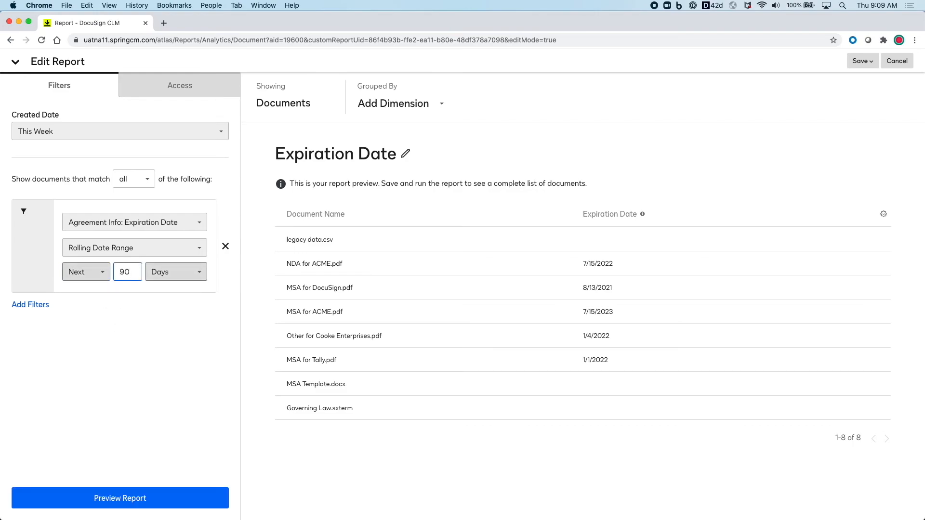
{"action": "left_click", "coordinate": [198, 252]}
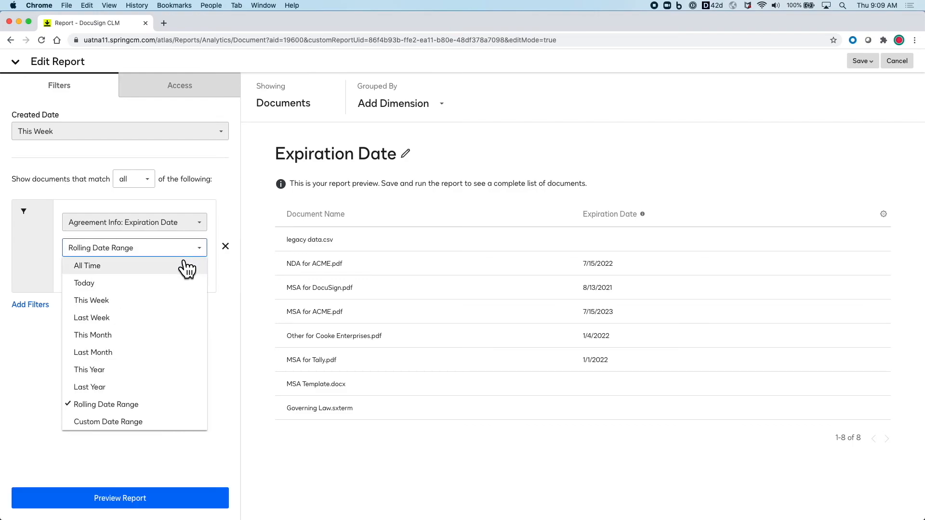
{"action": "left_click", "coordinate": [187, 264]}
- Preview the Expiration Date report with its new filter and save it
{"action": "left_click", "coordinate": [194, 501]}
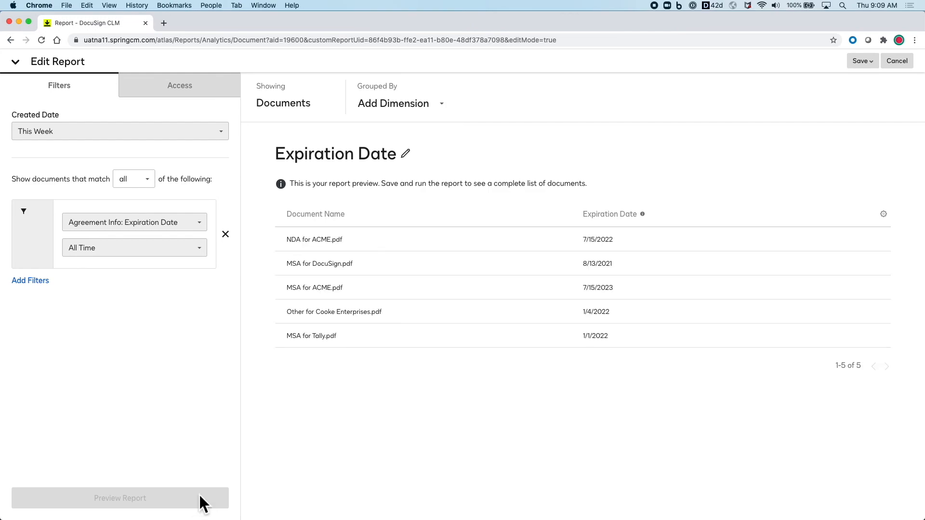
{"action": "left_click", "coordinate": [862, 60]}
{"action": "left_click", "coordinate": [855, 80]}
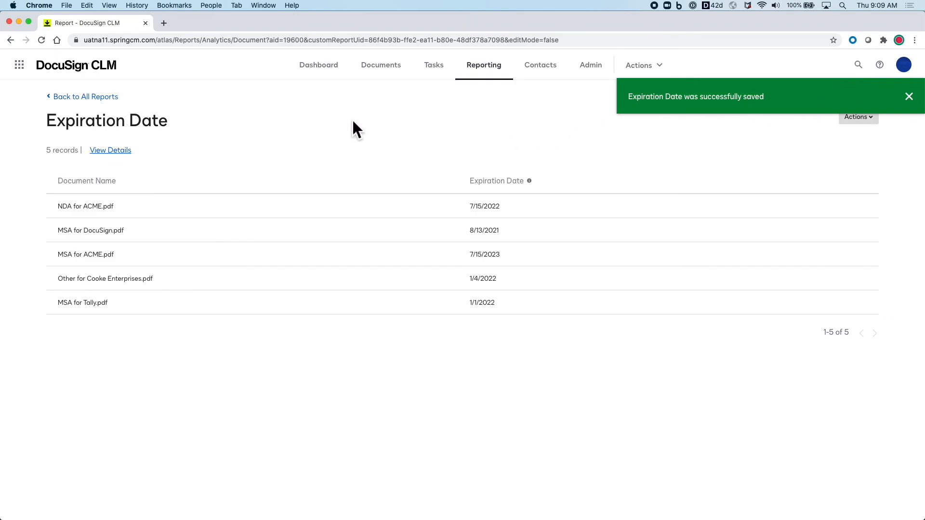
- Add a Report widget to the empty personal dashboard
{"action": "left_click", "coordinate": [309, 72]}
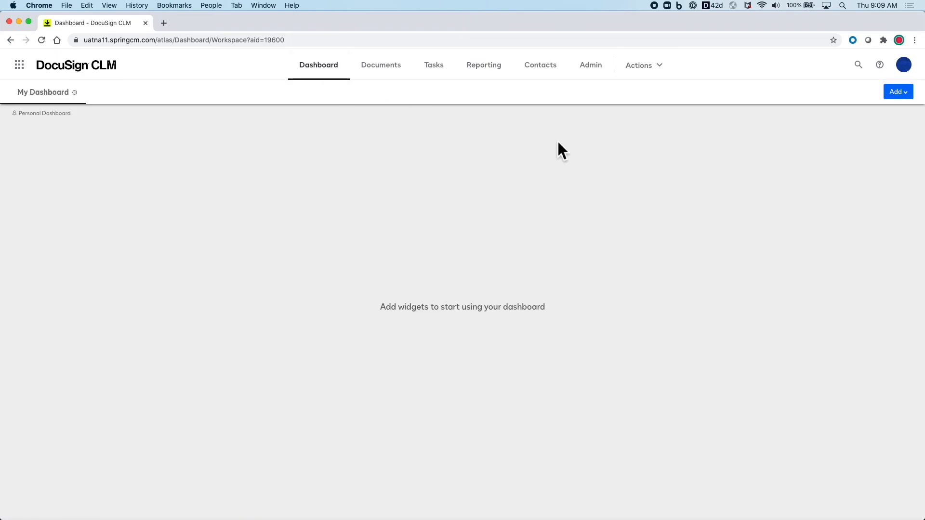
{"action": "left_click", "coordinate": [897, 92]}
{"action": "left_click", "coordinate": [888, 108]}
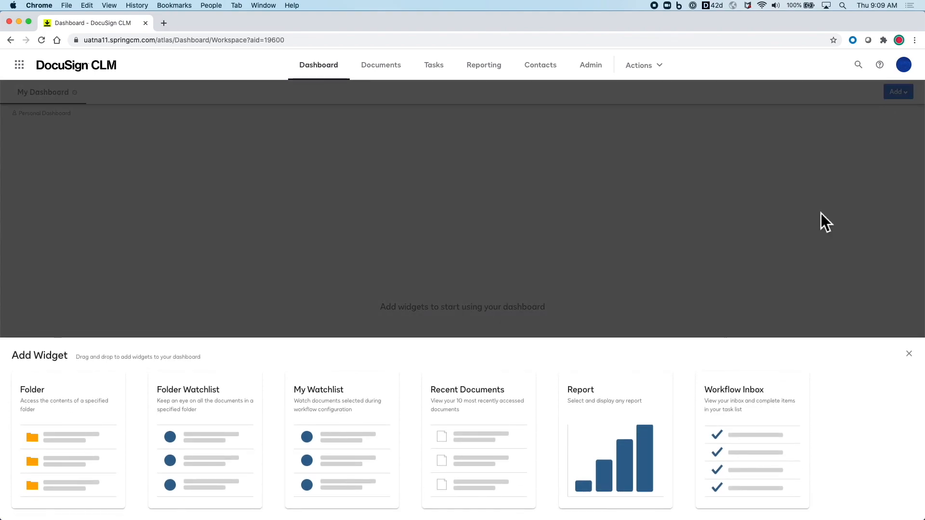
{"action": "left_click_drag", "start_coordinate": [619, 361], "coordinate": [183, 193]}
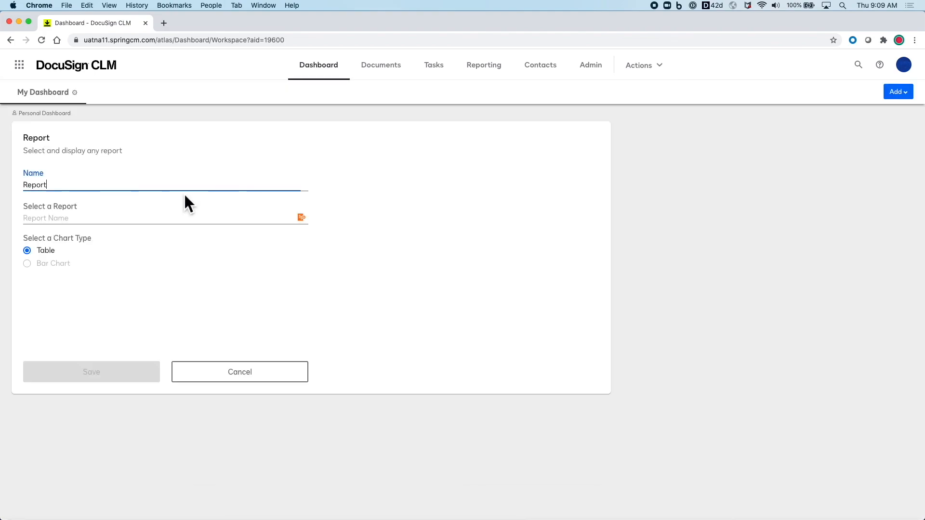
- Save the widget with the Expiration Date report as its source and open MSA for ACME.pdf from its list
{"action": "left_click", "coordinate": [301, 218]}
{"action": "left_click", "coordinate": [301, 215]}
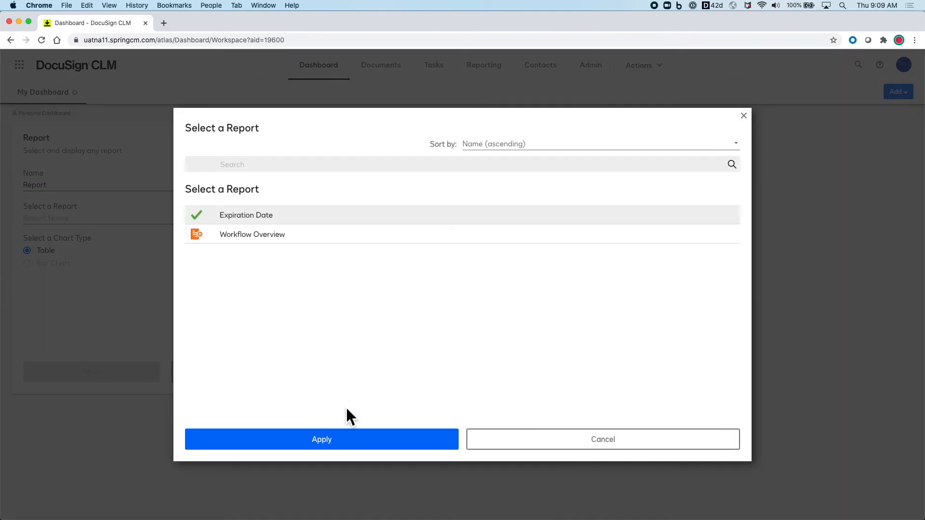
{"action": "left_click", "coordinate": [346, 443]}
{"action": "left_click", "coordinate": [139, 380]}
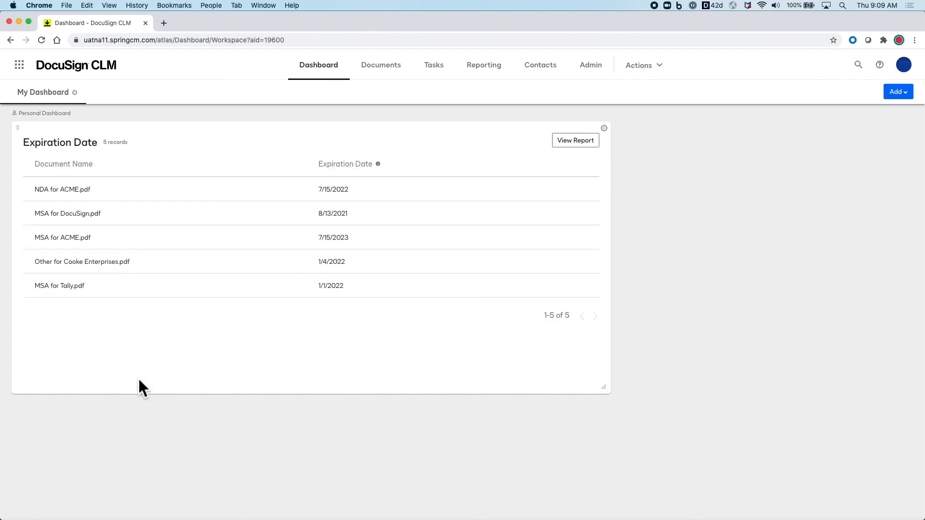
{"action": "left_click", "coordinate": [71, 240]}
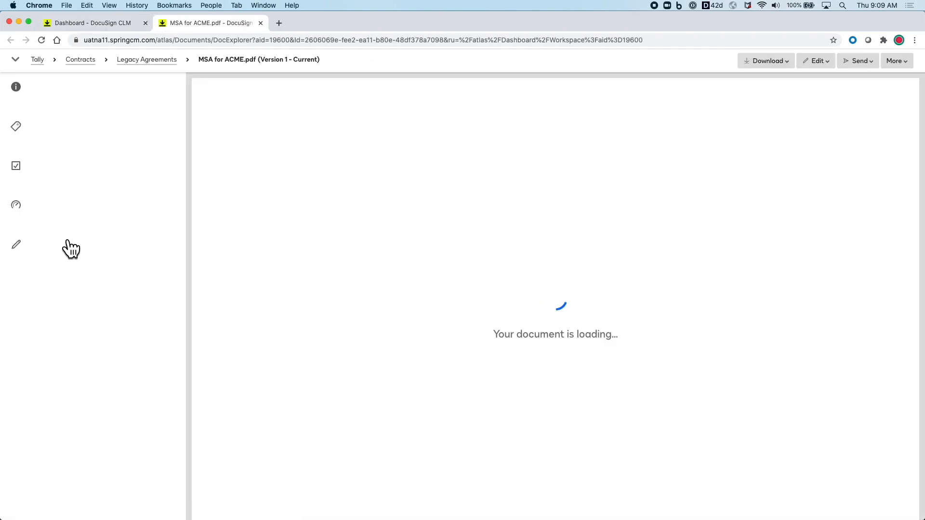